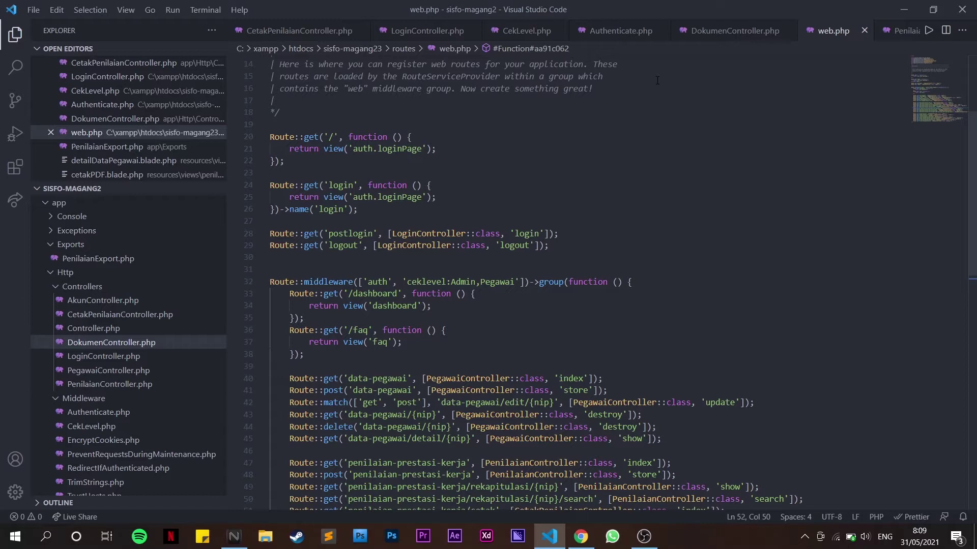
Open the Terminal menu in Visual Studio Code while web.php is displayed
{"action": "left_click", "coordinate": [205, 10]}
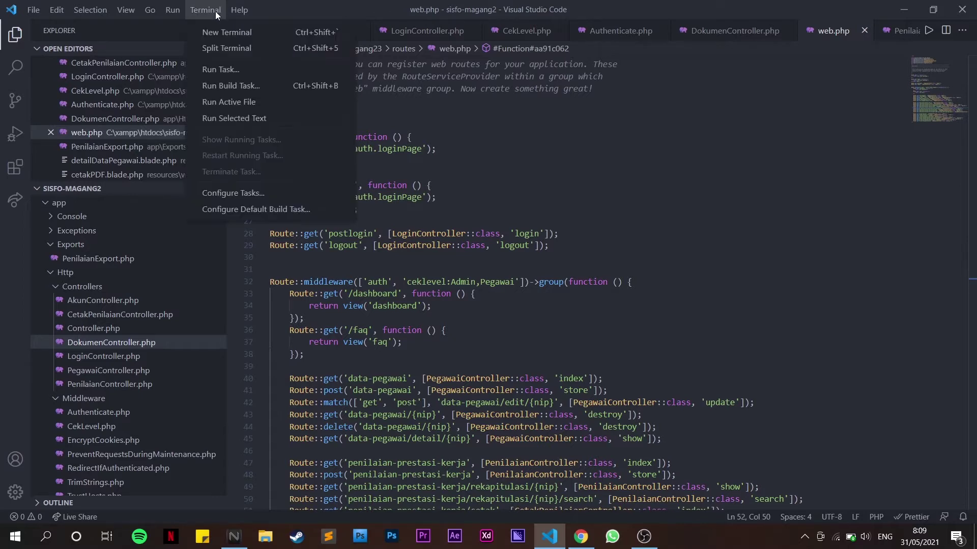
Start the Laravel server with php artisan serve in a new terminal and open 127.0.0.1:8000
{"action": "left_click", "coordinate": [217, 33]}
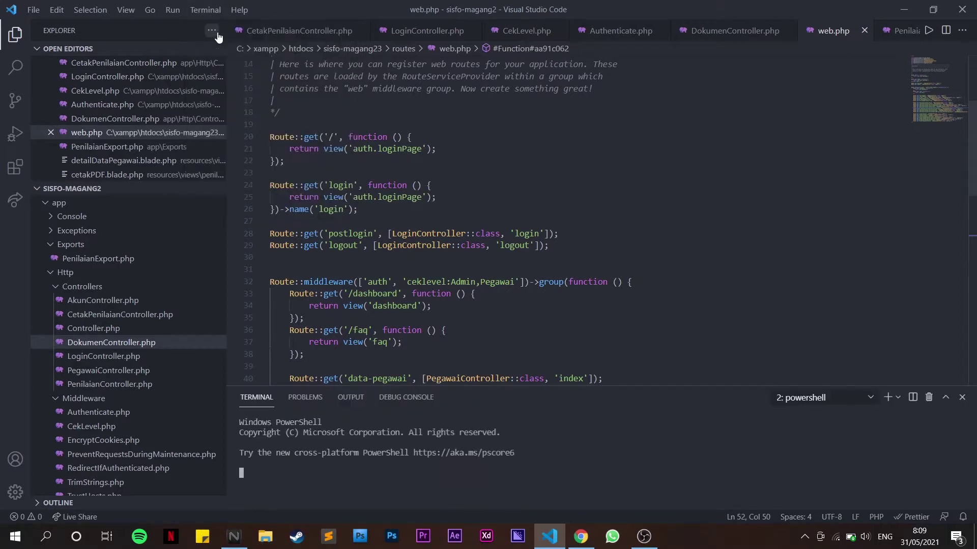
{"action": "type", "text": "clear"}
{"action": "key", "text": "Up"}
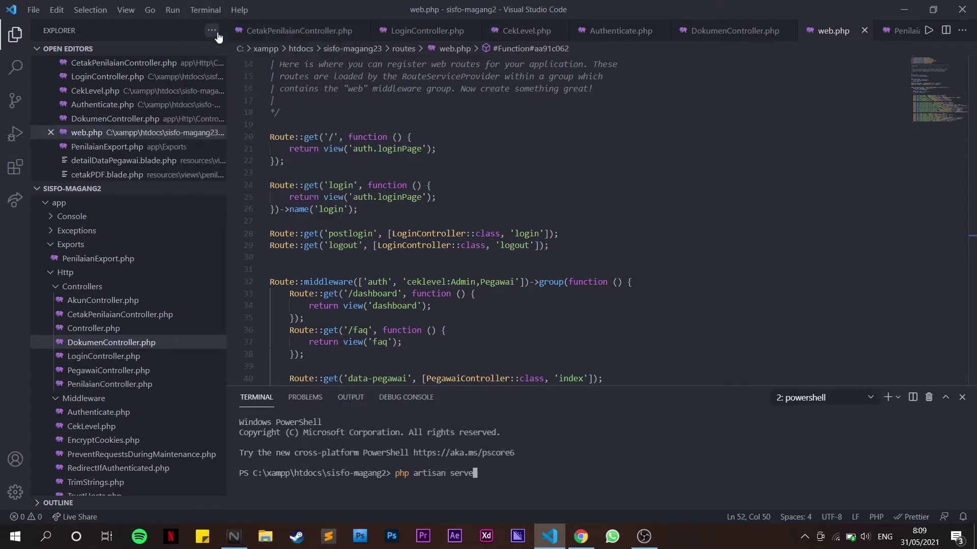
{"action": "key", "text": "Return"}
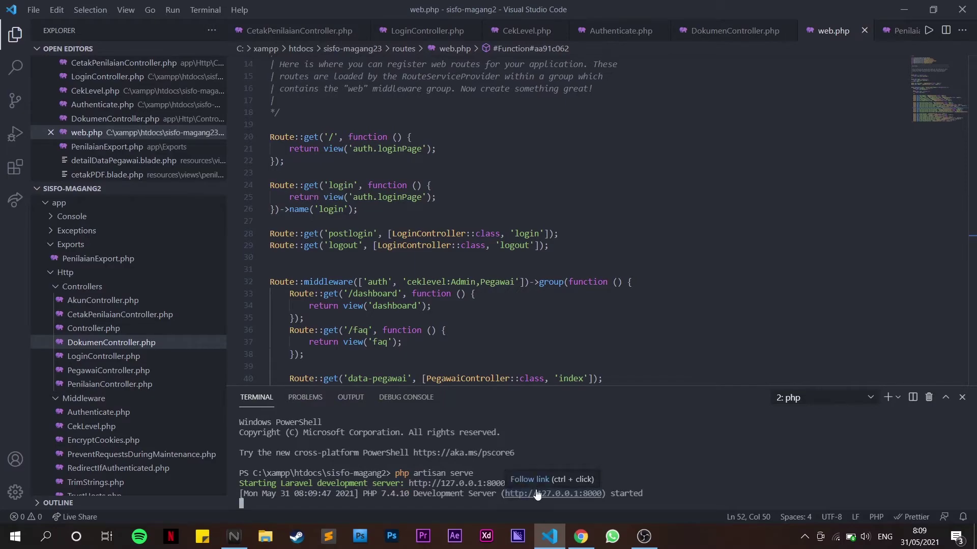
{"action": "left_click", "coordinate": [537, 494], "text": "ctrl"}
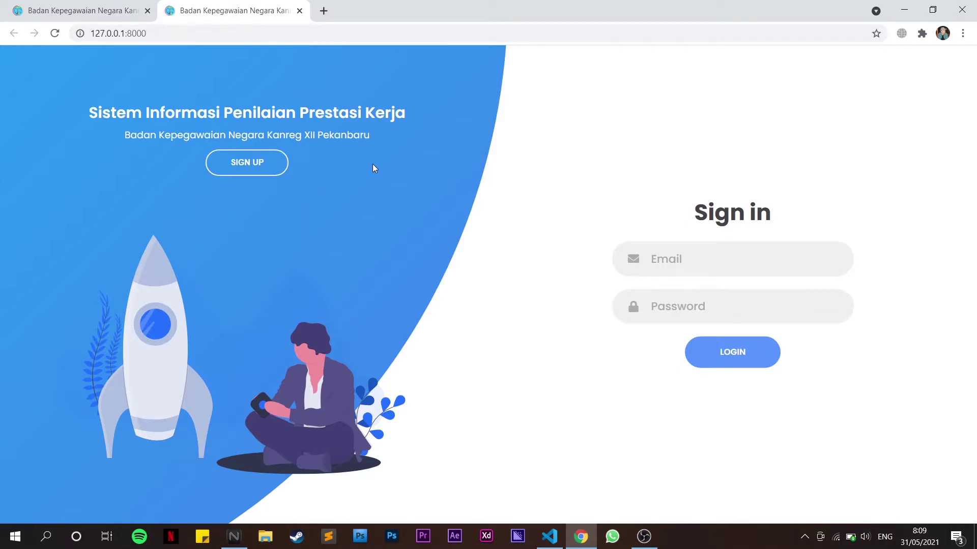
Close the duplicate tab and view the Sign up form before returning to Sign in
{"action": "left_click", "coordinate": [147, 11]}
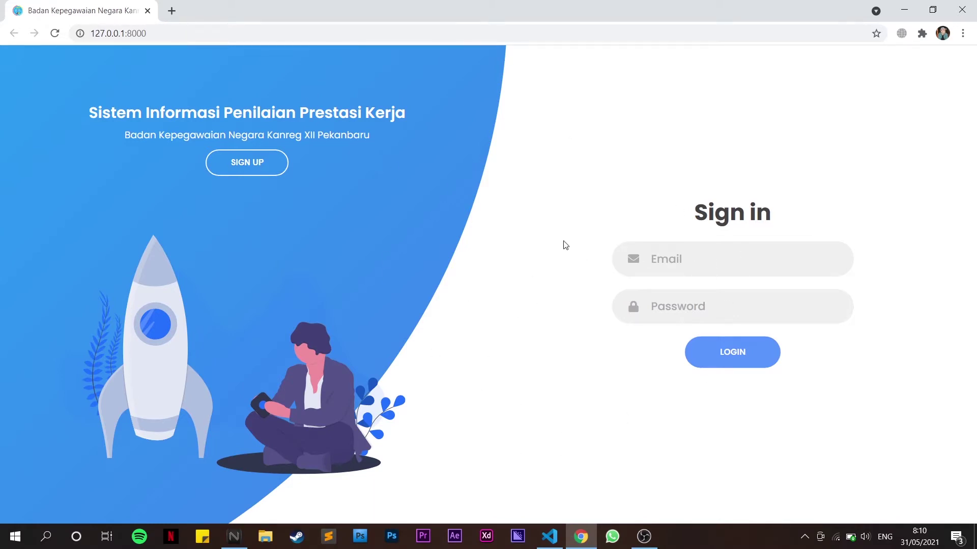
{"action": "left_click", "coordinate": [248, 167]}
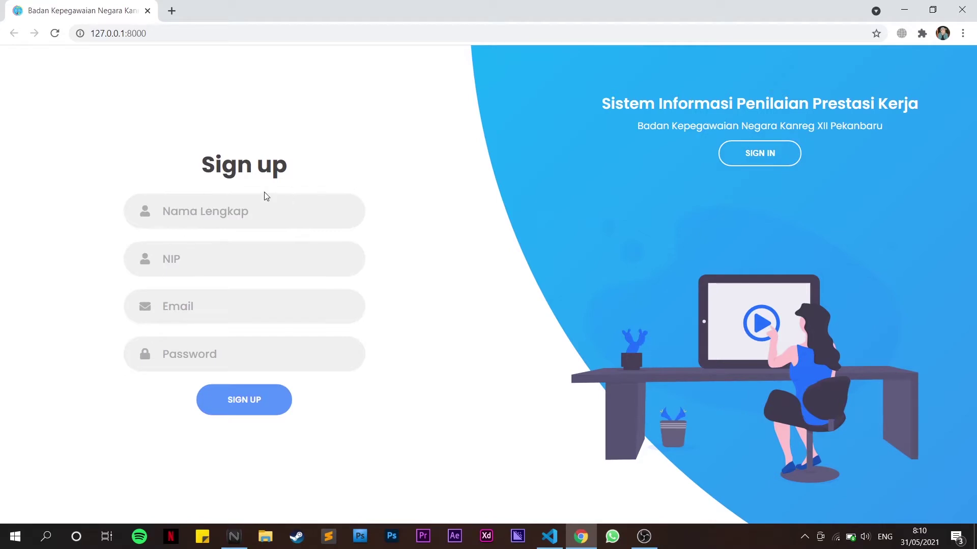
{"action": "left_click", "coordinate": [757, 159]}
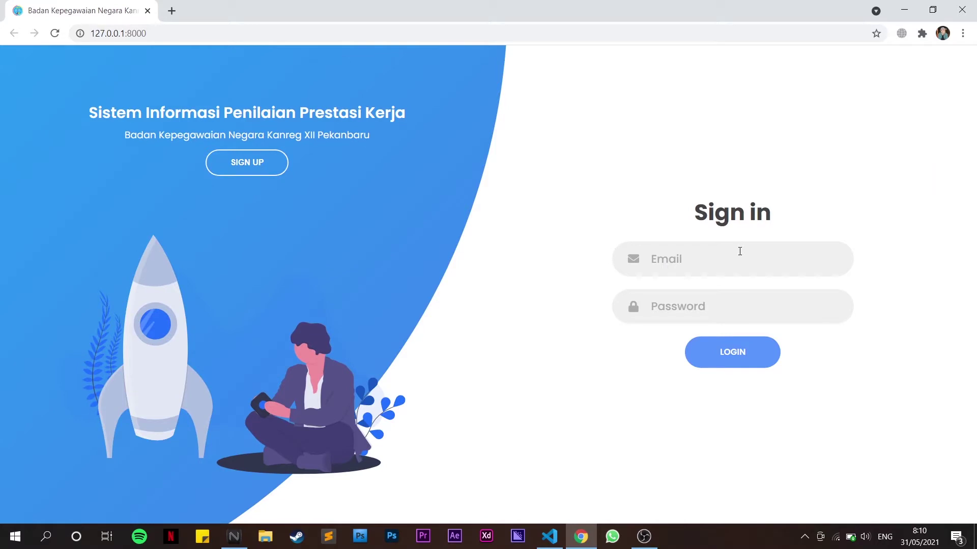
Log in as the employee with the saved email and password, dismissing Login Berhasil
{"action": "left_click", "coordinate": [663, 266]}
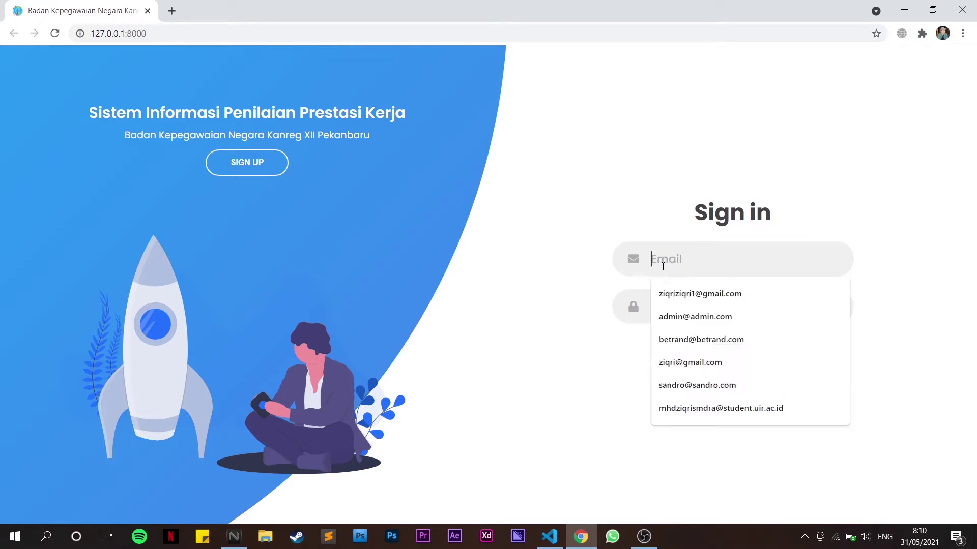
{"action": "type", "text": "zi"}
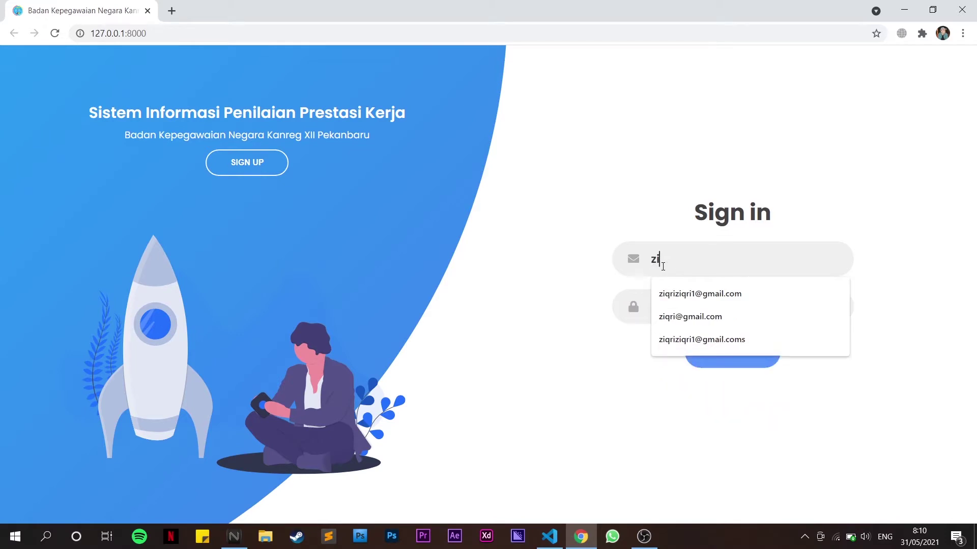
{"action": "key", "text": "Down"}
{"action": "key", "text": "Tab"}
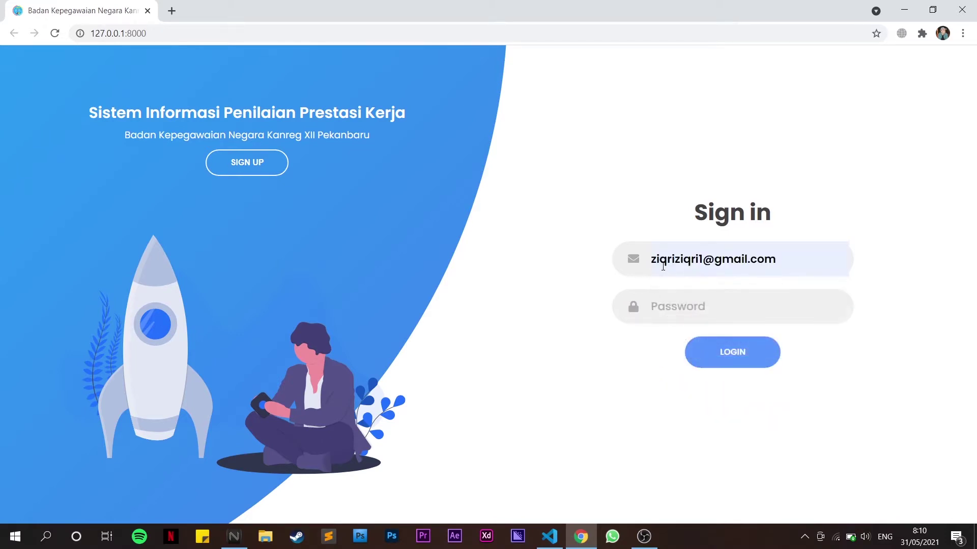
{"action": "type", "text": "*****"}
{"action": "key", "text": "Return"}
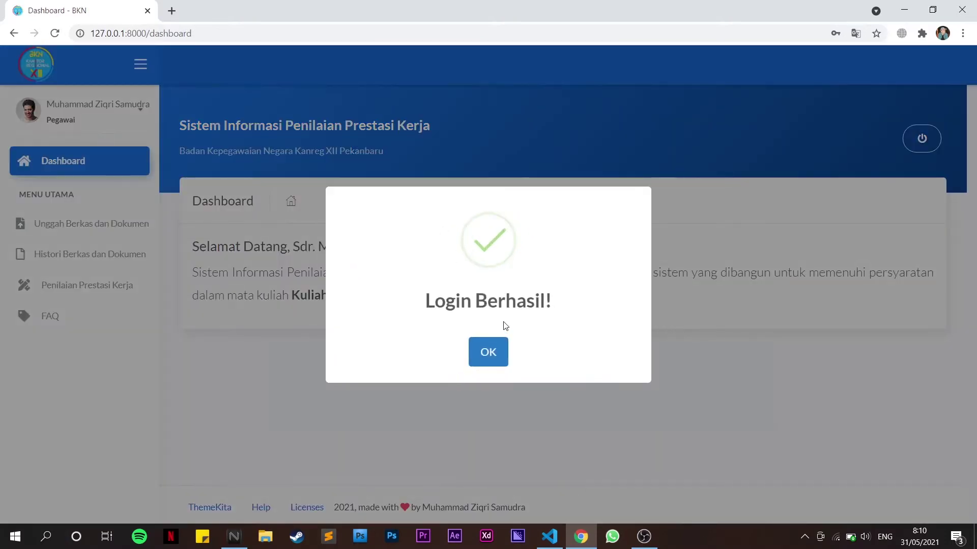
{"action": "left_click", "coordinate": [489, 351]}
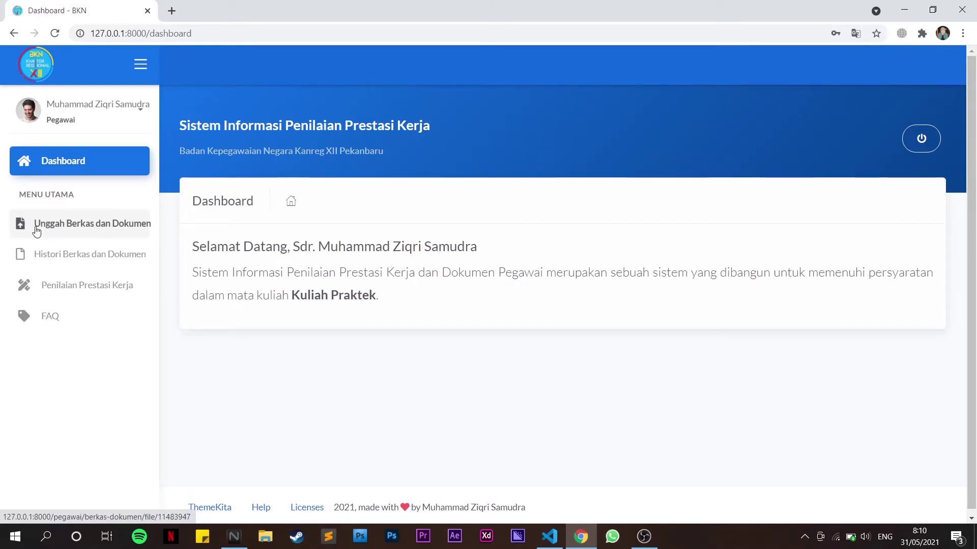
Upload Penilaian Prestasi Kerja.pdf with the title 'Surat Keputusan' via Unggah Berkas dan Dokumen
{"action": "left_click", "coordinate": [55, 230]}
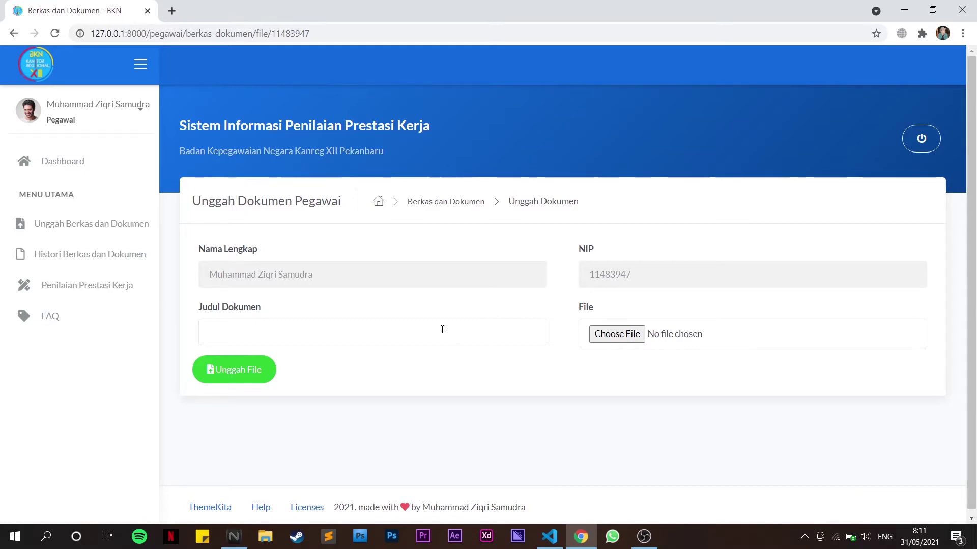
{"action": "left_click", "coordinate": [436, 328]}
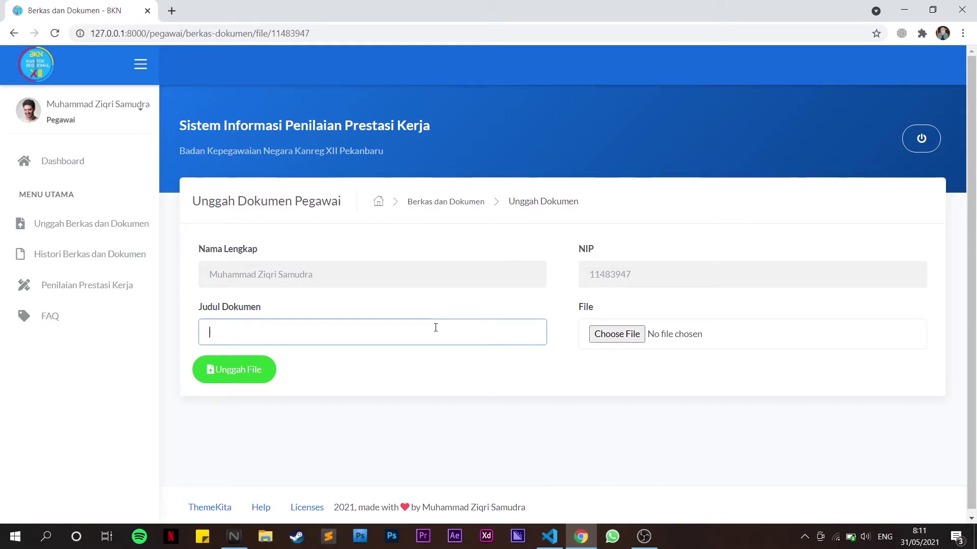
{"action": "type", "text": "Surat Keputusan"}
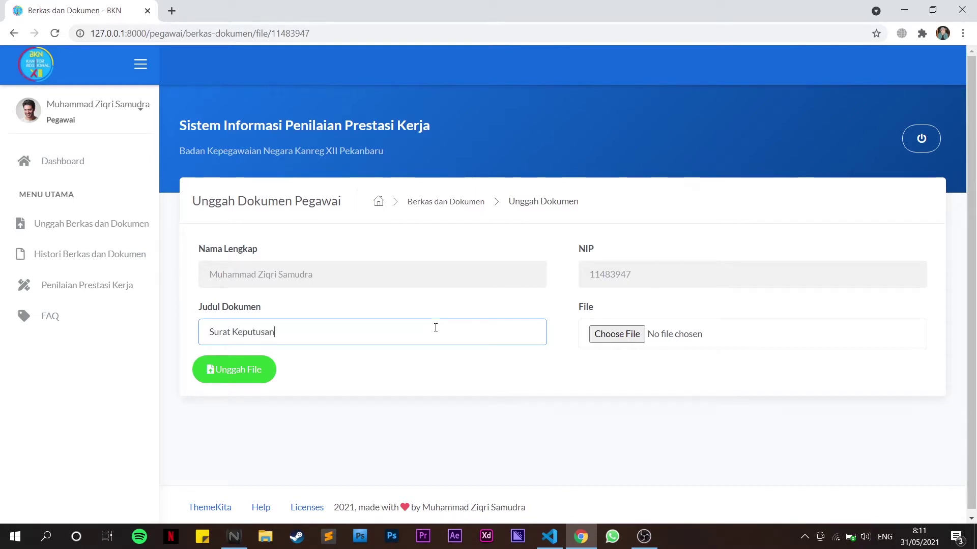
{"action": "left_click", "coordinate": [629, 333]}
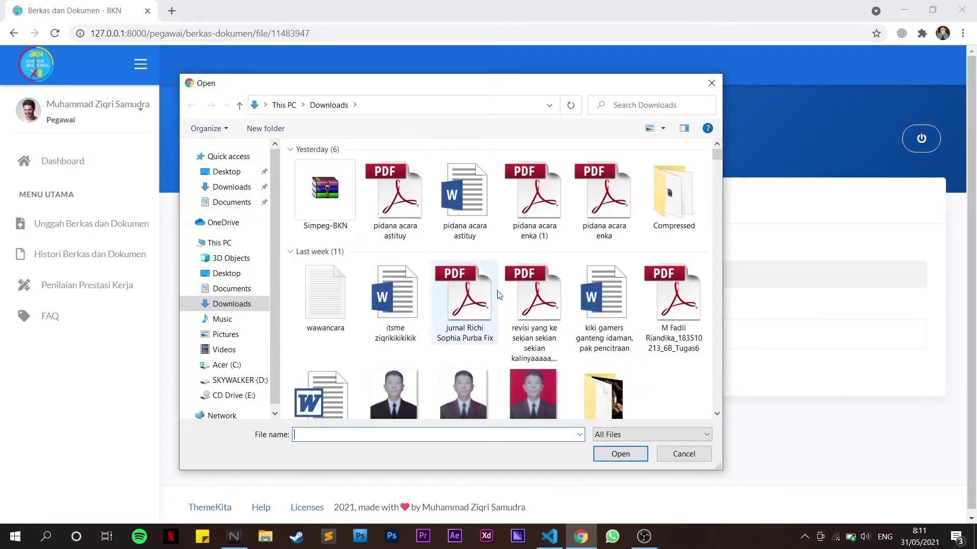
{"action": "scroll", "coordinate": [498, 295], "scroll_direction": "down", "scroll_amount": 10}
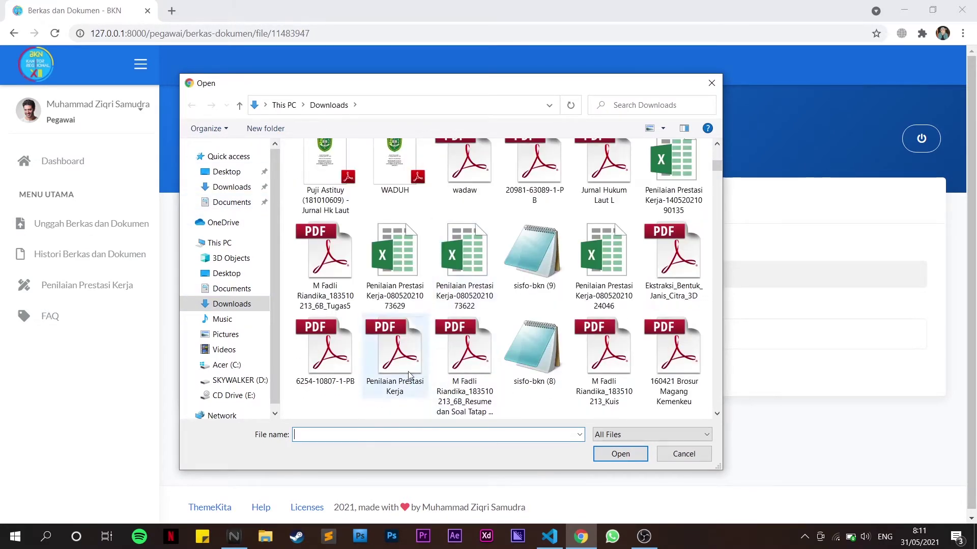
{"action": "double_click", "coordinate": [378, 364]}
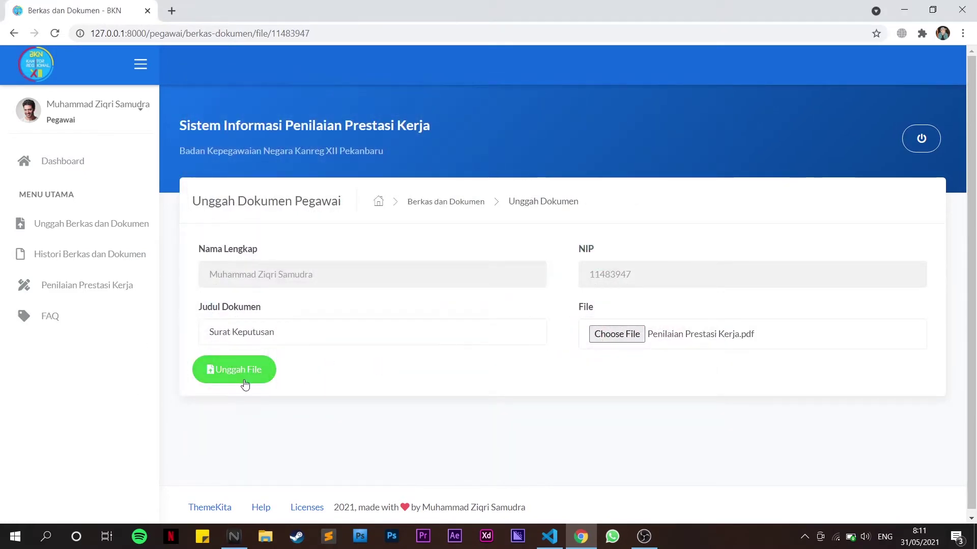
{"action": "left_click", "coordinate": [245, 382]}
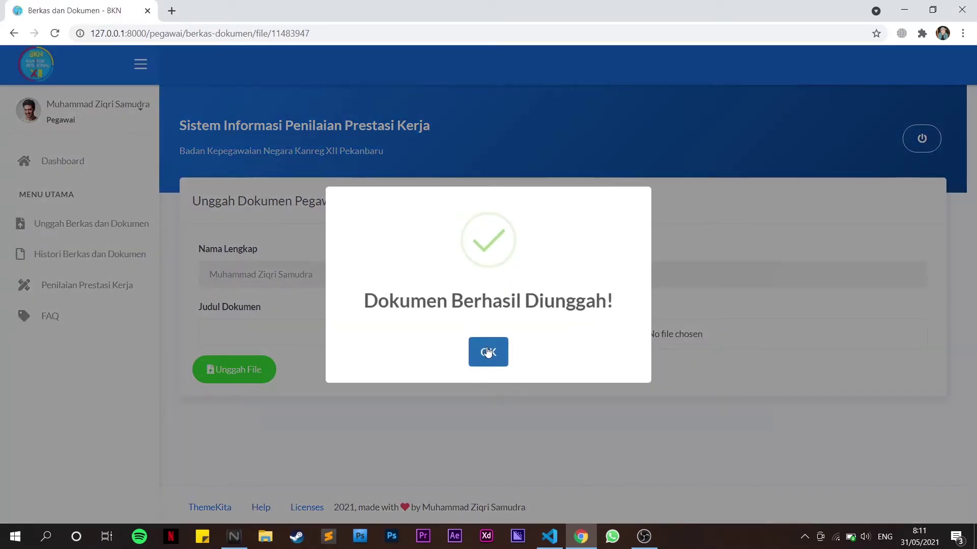
{"action": "left_click", "coordinate": [487, 351]}
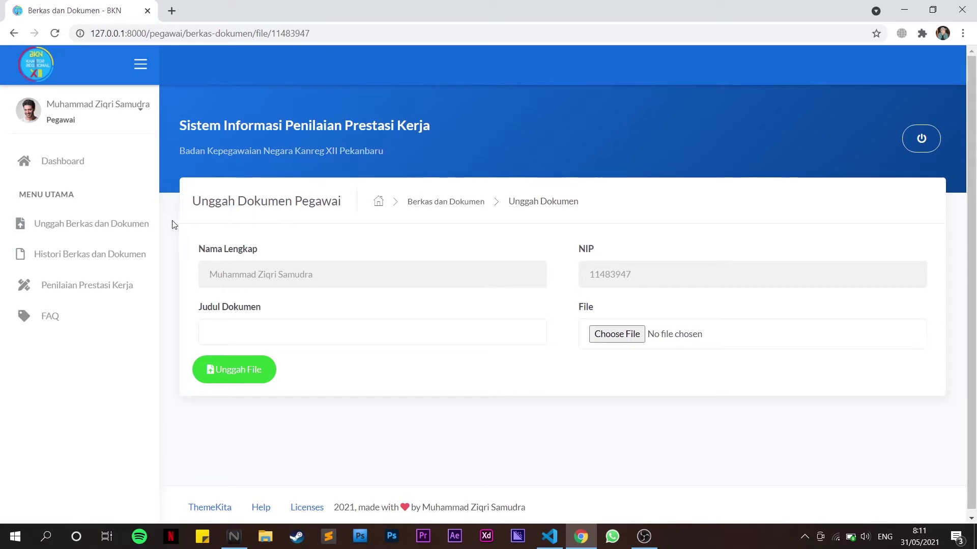
Check Histori Berkas dan Dokumen for Surat Keputusan and cancel its download
{"action": "left_click", "coordinate": [84, 266]}
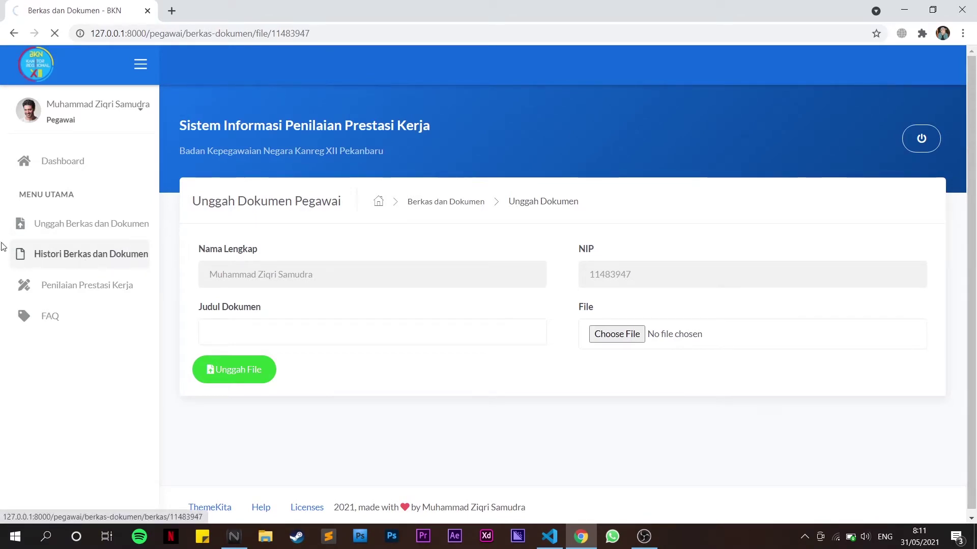
{"action": "scroll", "coordinate": [310, 294], "scroll_direction": "down", "scroll_amount": 3}
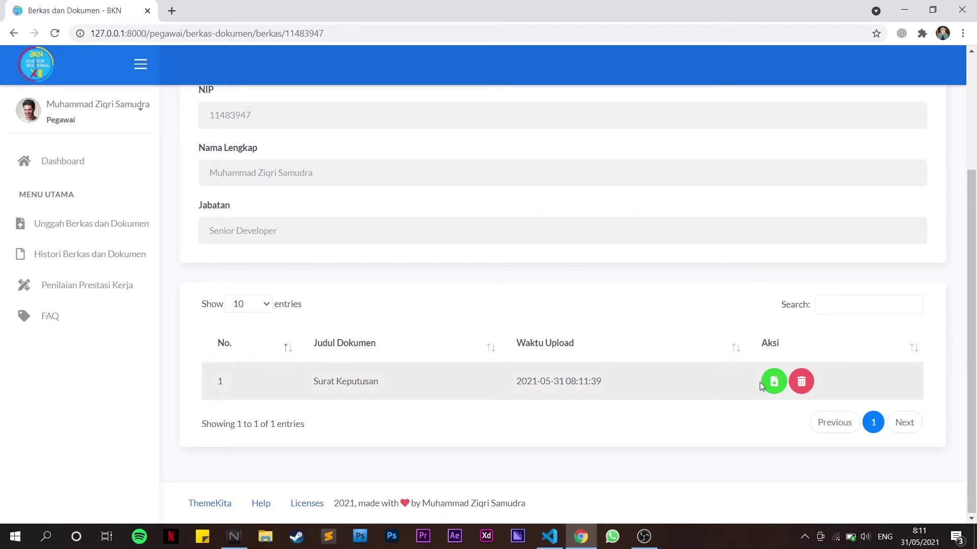
{"action": "left_click", "coordinate": [772, 385]}
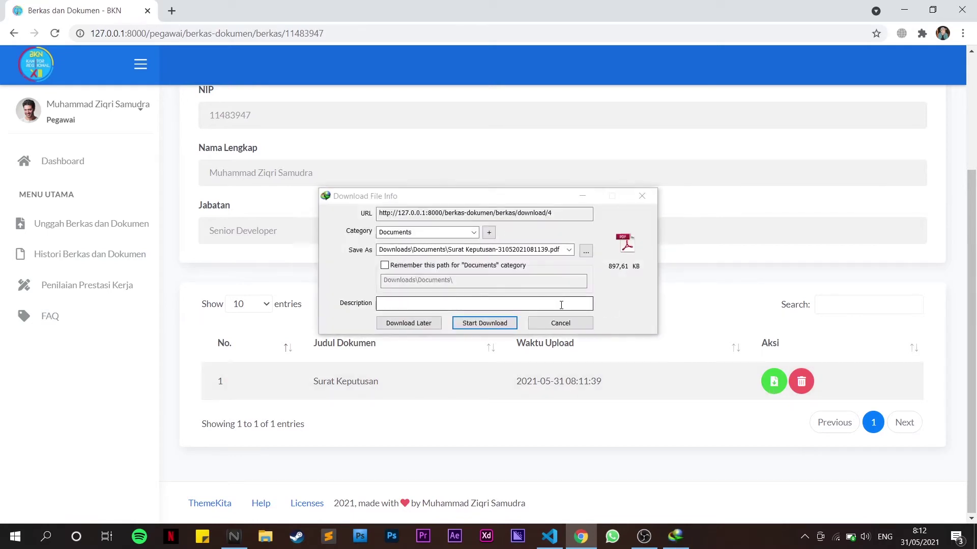
{"action": "left_click", "coordinate": [554, 323]}
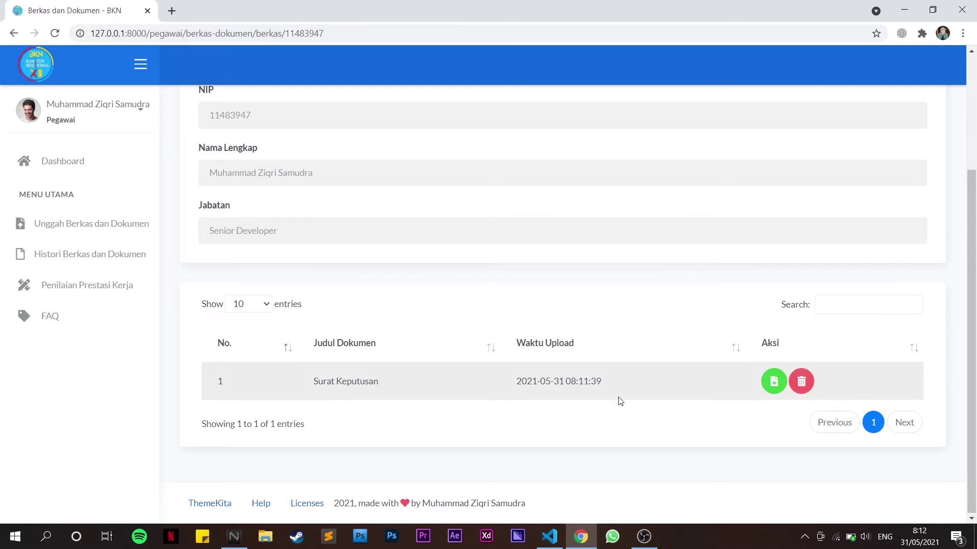
Show the performance score recap for the period 07-01-2021 to 31-12-2021
{"action": "left_click", "coordinate": [98, 289]}
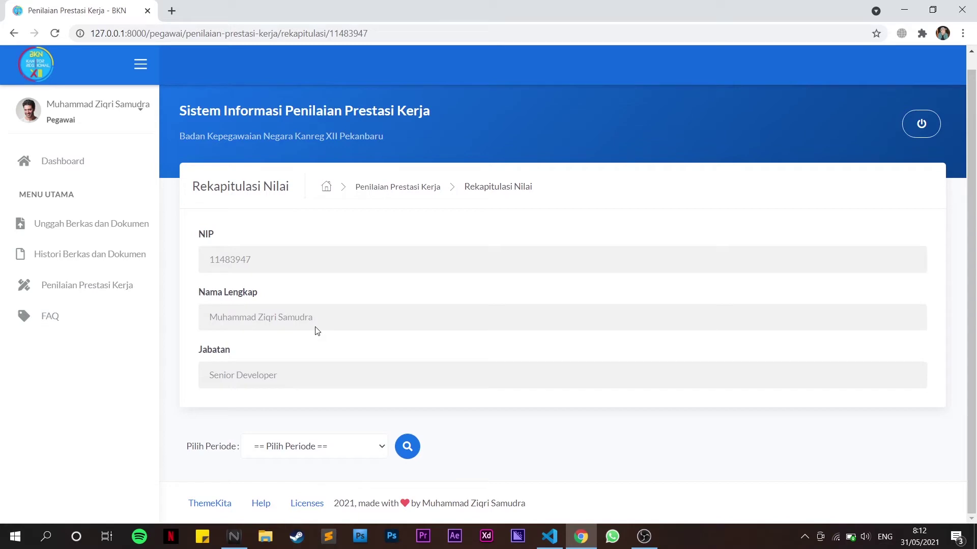
{"action": "left_click", "coordinate": [304, 450]}
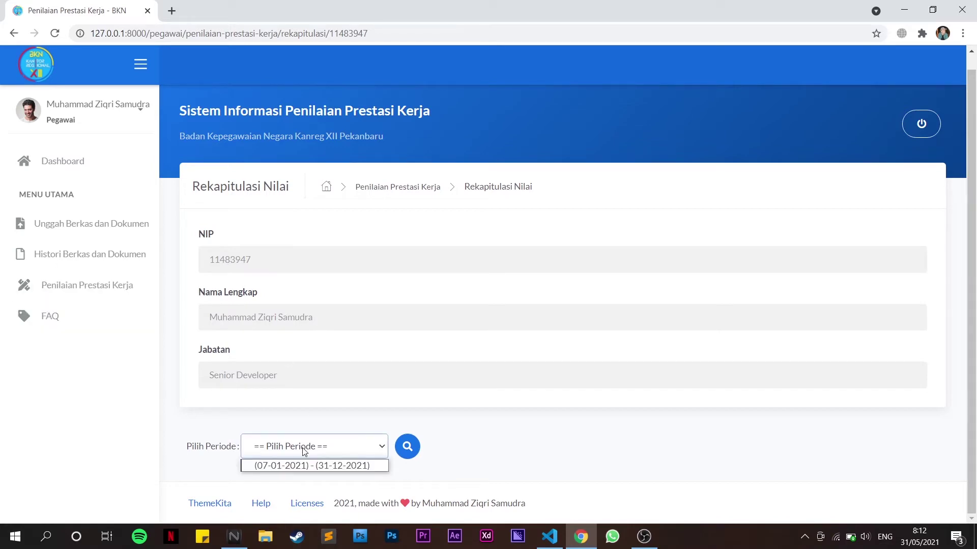
{"action": "left_click", "coordinate": [304, 450]}
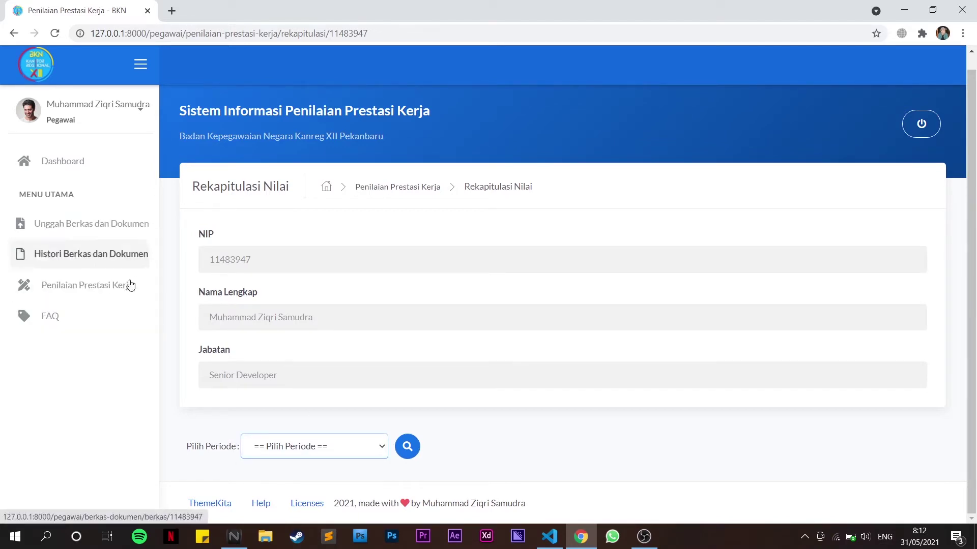
{"action": "left_click", "coordinate": [279, 452]}
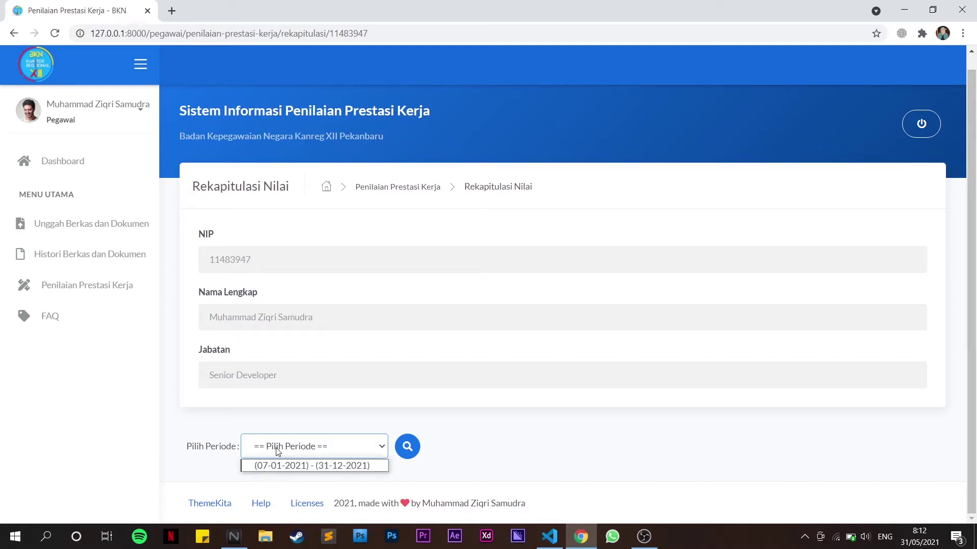
{"action": "left_click", "coordinate": [292, 466]}
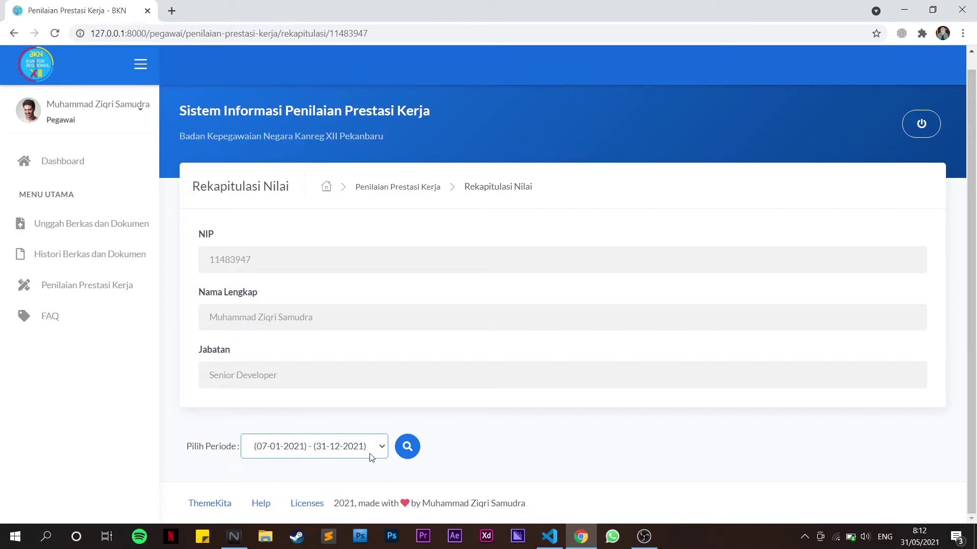
{"action": "left_click", "coordinate": [403, 450]}
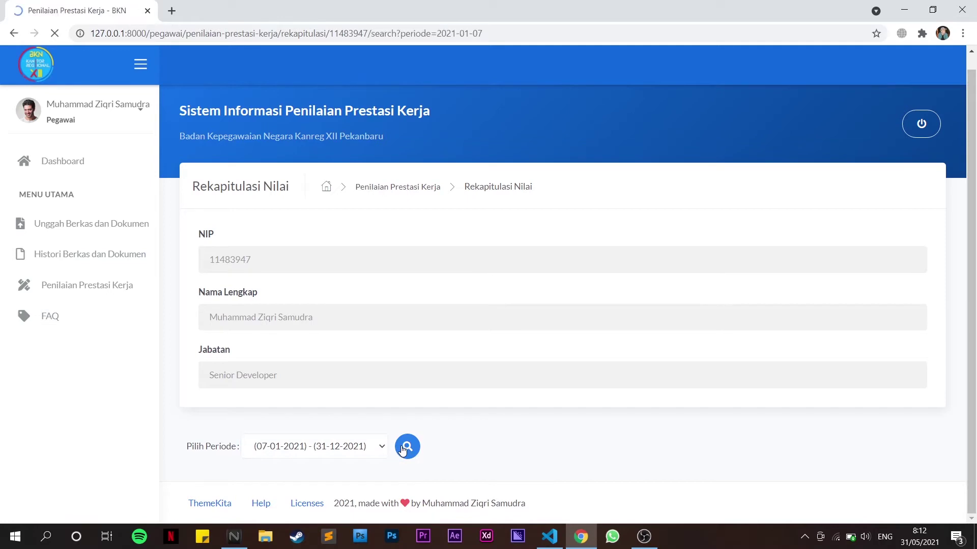
Review the recap table totalling 82.13, then go to the FAQ page
{"action": "scroll", "coordinate": [402, 450], "scroll_direction": "down", "scroll_amount": 7}
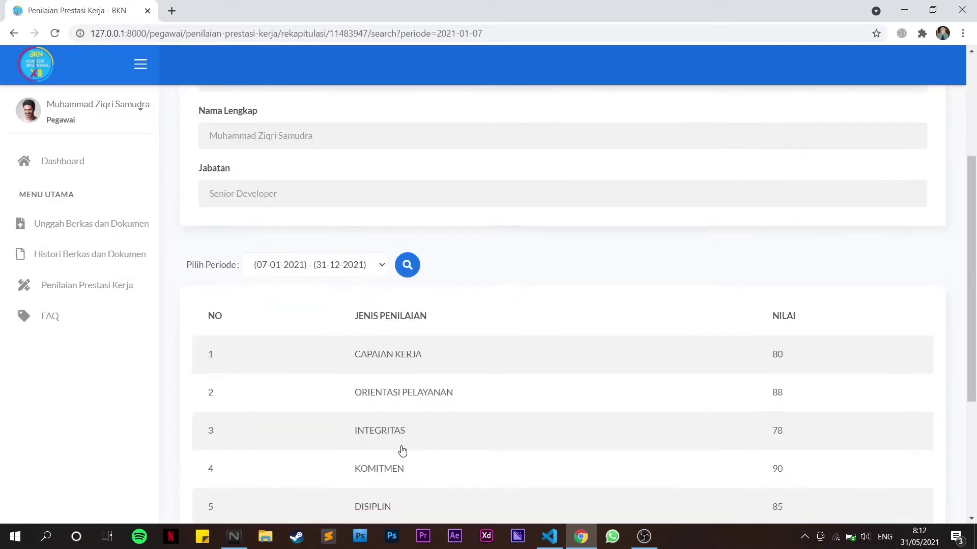
{"action": "scroll", "coordinate": [401, 450], "scroll_direction": "up", "scroll_amount": 1}
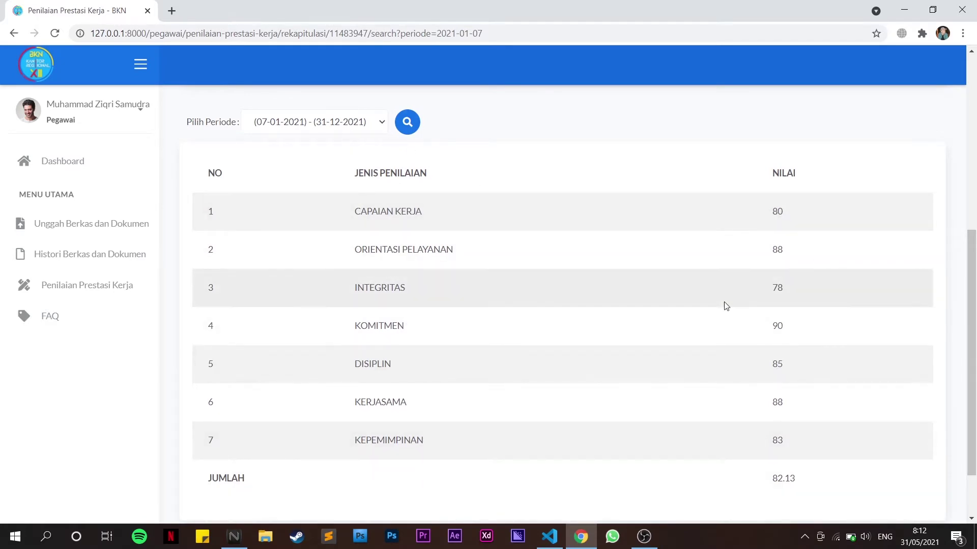
{"action": "scroll", "coordinate": [725, 305], "scroll_direction": "down", "scroll_amount": 2}
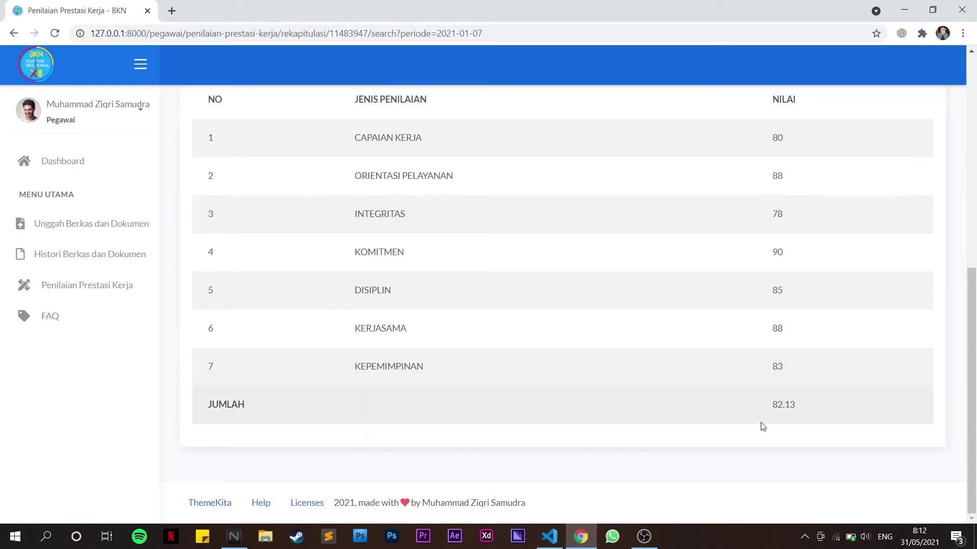
{"action": "scroll", "coordinate": [592, 377], "scroll_direction": "up", "scroll_amount": 1}
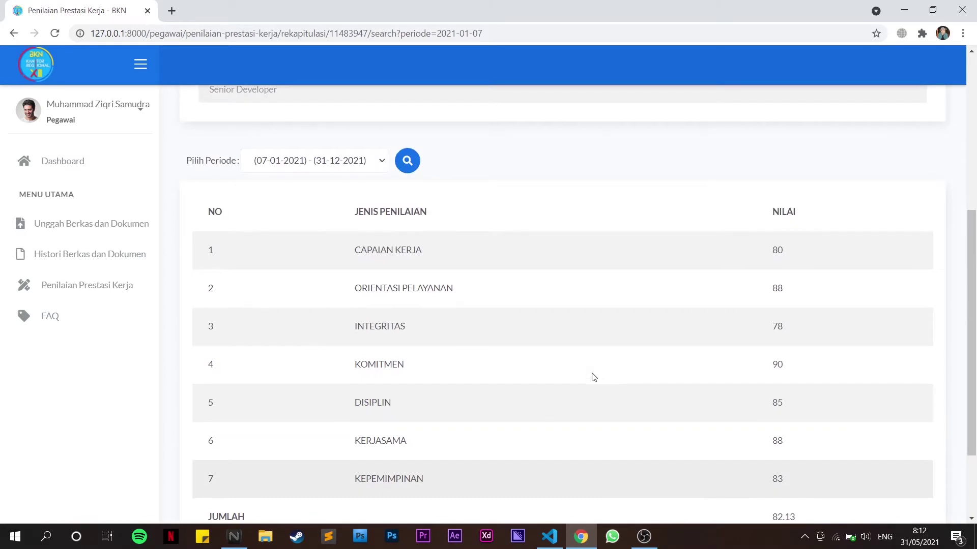
{"action": "scroll", "coordinate": [592, 377], "scroll_direction": "up", "scroll_amount": 2}
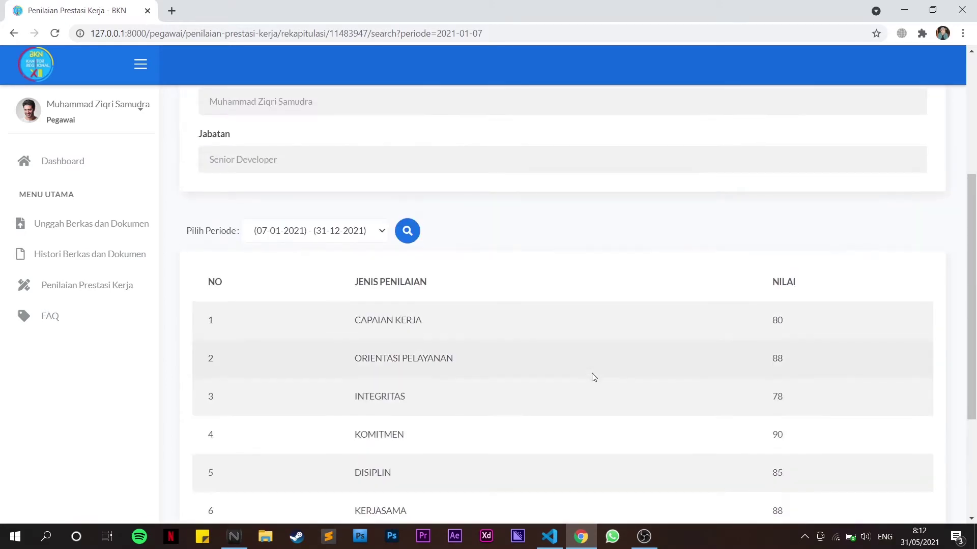
{"action": "scroll", "coordinate": [593, 377], "scroll_direction": "down", "scroll_amount": 3}
{"action": "scroll", "coordinate": [592, 377], "scroll_direction": "up", "scroll_amount": 2}
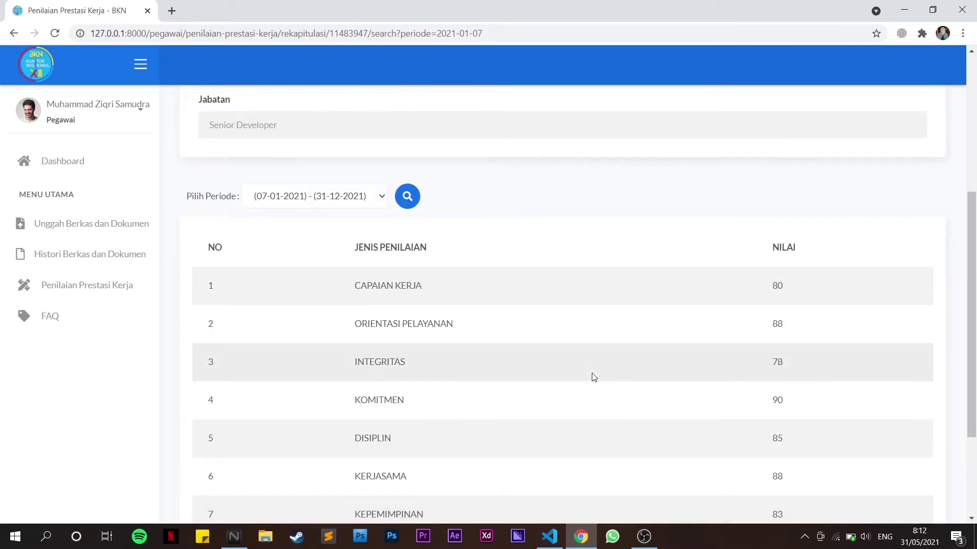
{"action": "scroll", "coordinate": [593, 376], "scroll_direction": "up", "scroll_amount": 1}
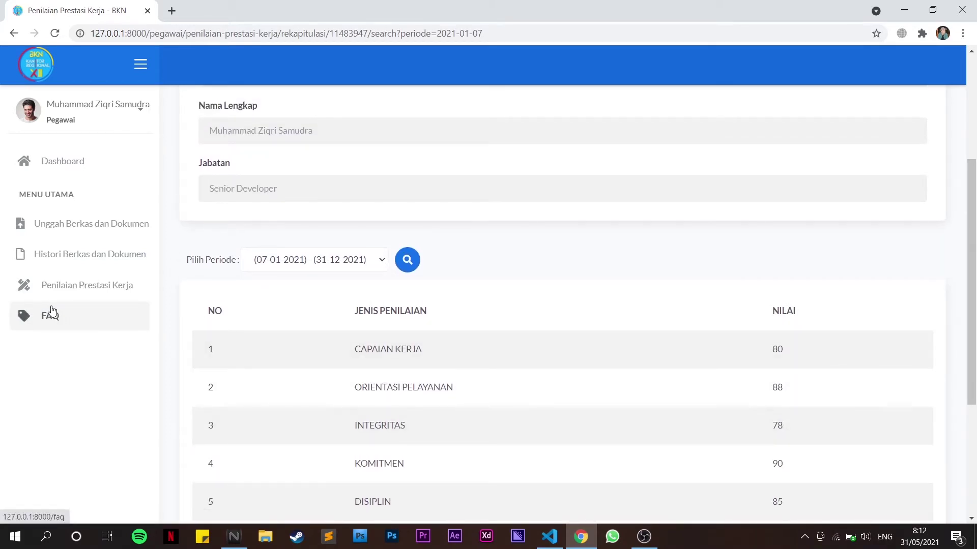
{"action": "left_click", "coordinate": [54, 326]}
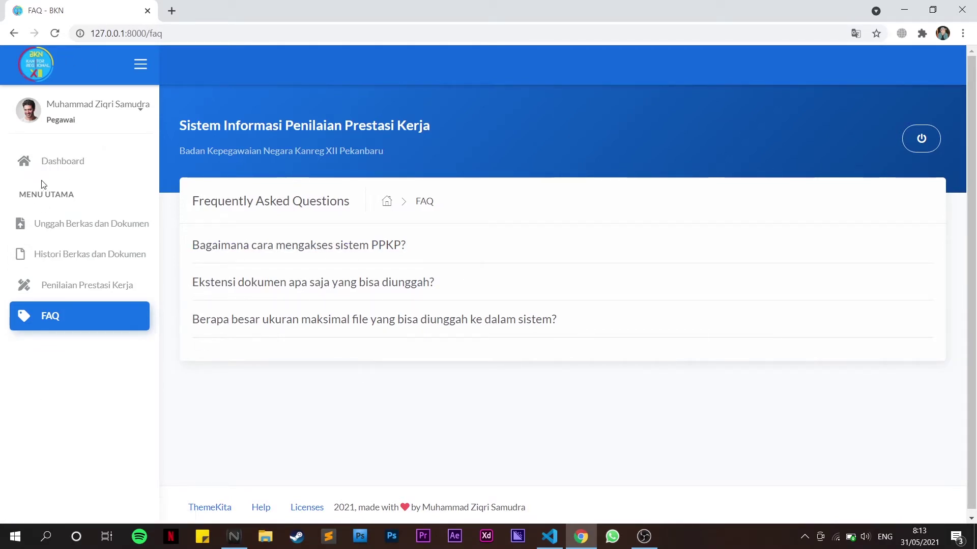
Return from the FAQ page to the Dashboard welcome page
{"action": "left_click", "coordinate": [56, 171]}
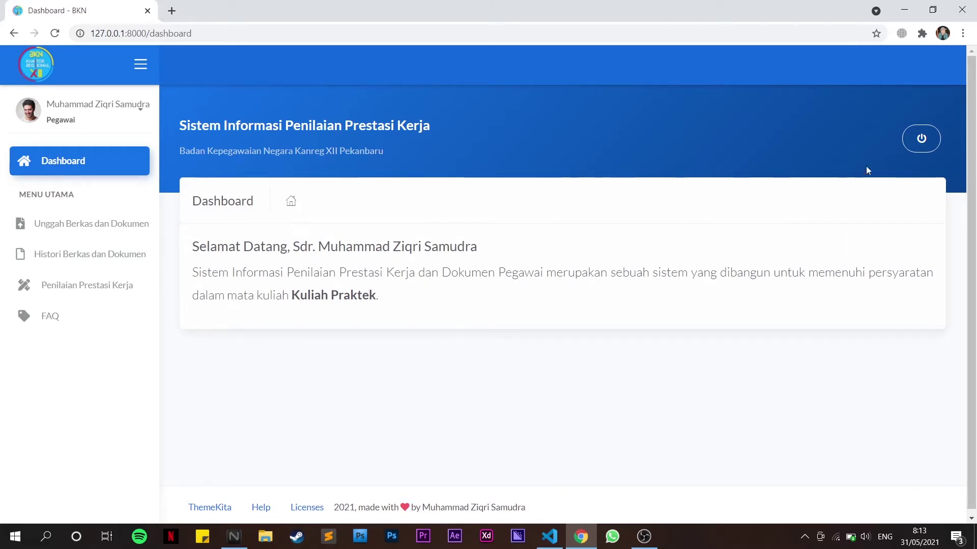
Log out of the employee account and make a first sign-in attempt, which is rejected
{"action": "left_click", "coordinate": [914, 146]}
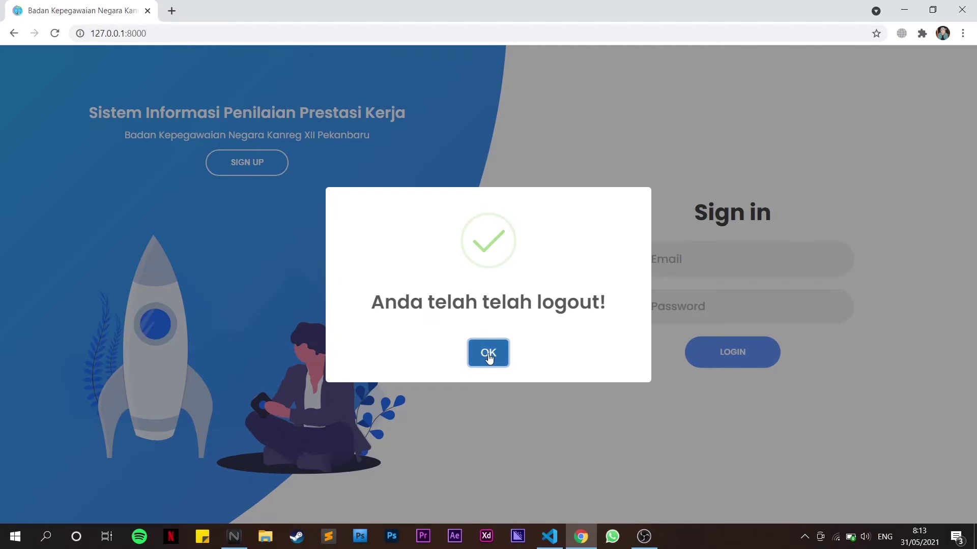
{"action": "left_click", "coordinate": [489, 355]}
{"action": "left_click", "coordinate": [686, 266]}
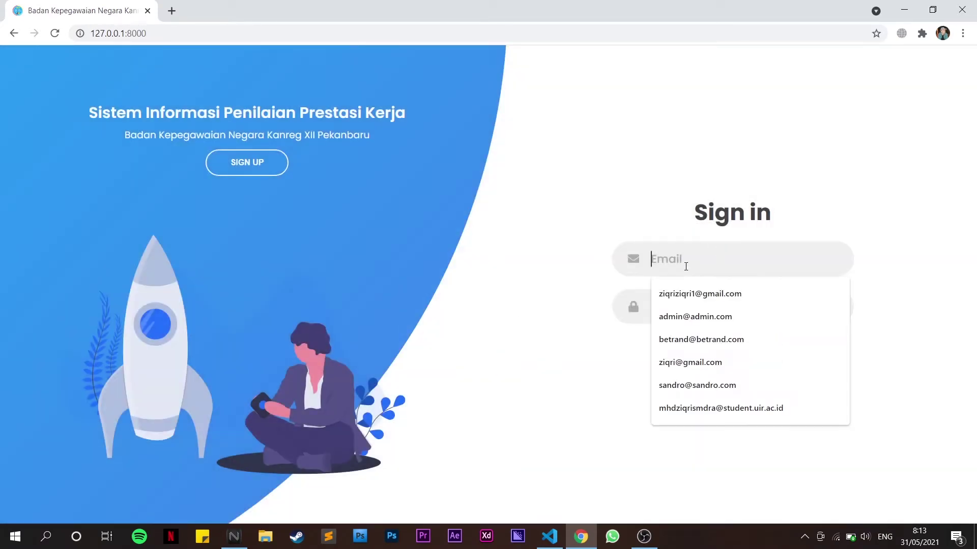
{"action": "left_click", "coordinate": [694, 308]}
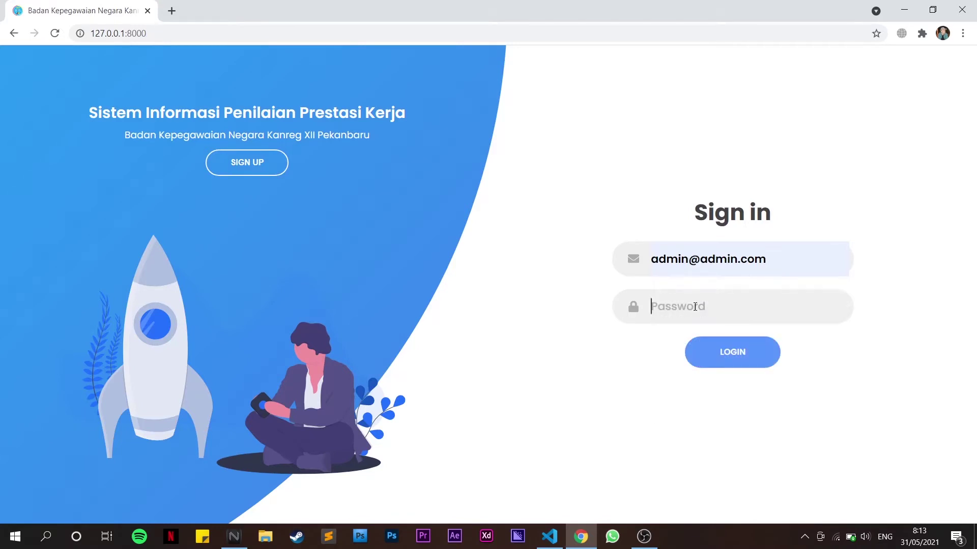
{"action": "left_click", "coordinate": [694, 307]}
{"action": "type", "text": "p"}
{"action": "key", "text": "Return"}
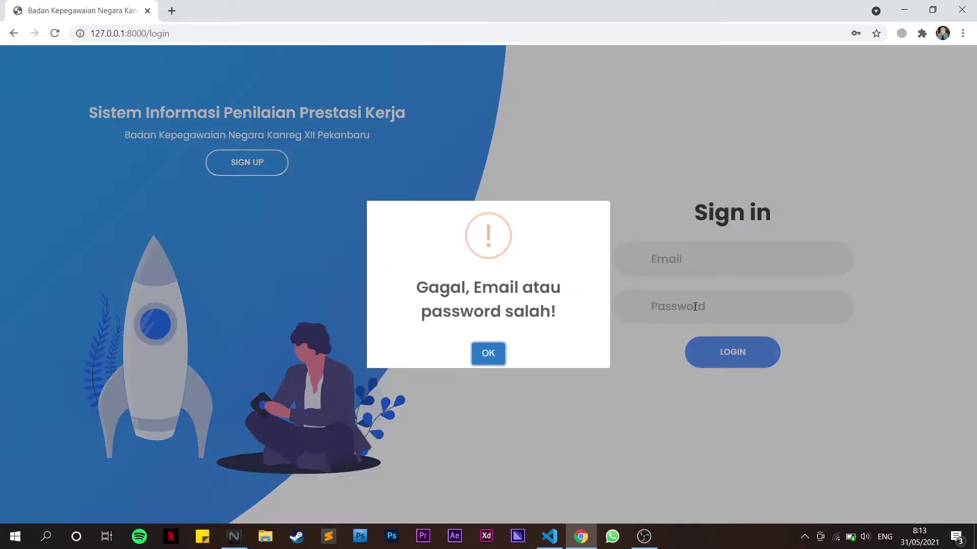
{"action": "key", "text": "Return"}
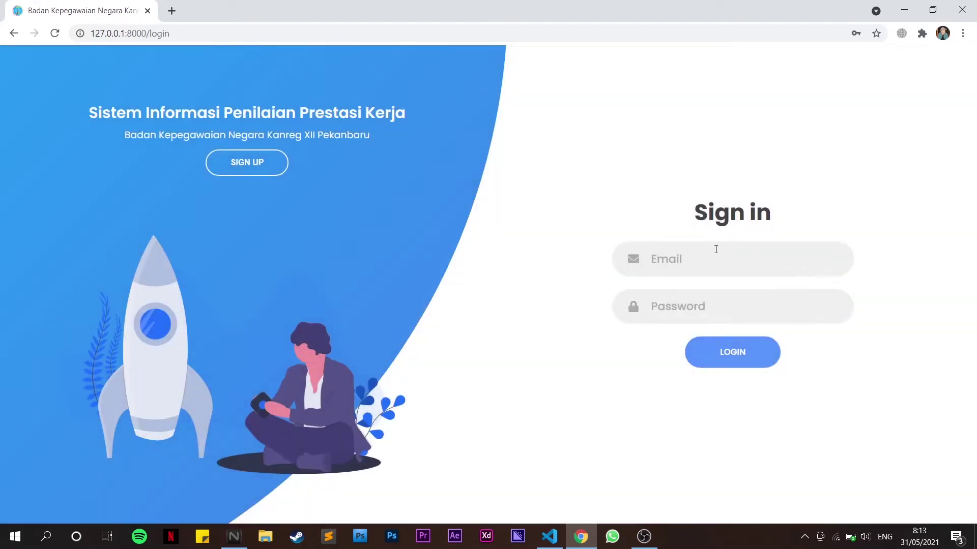
Sign in with the admin email and password, dismissing the breach warning and success popup
{"action": "left_click", "coordinate": [716, 249]}
{"action": "key", "text": "Down"}
{"action": "key", "text": "Tab"}
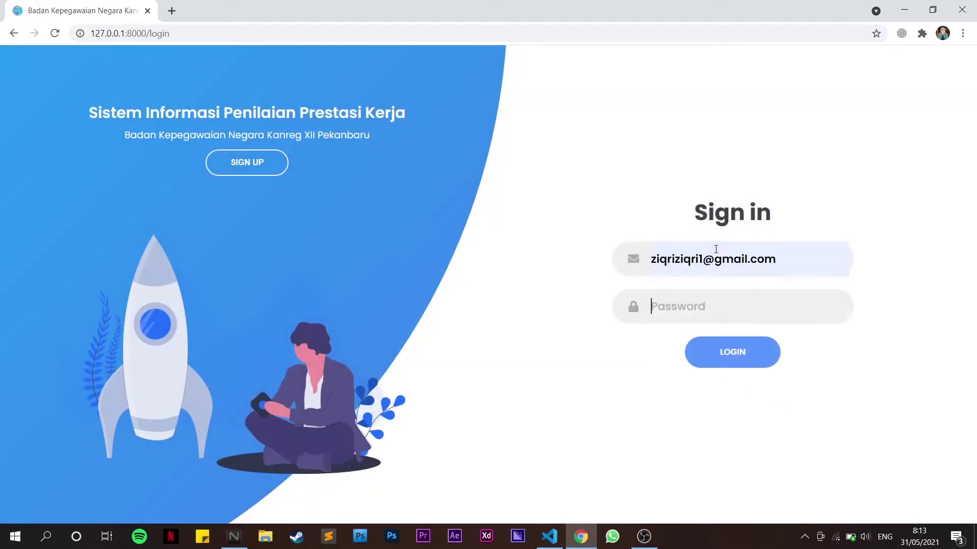
{"action": "left_click", "coordinate": [715, 249]}
{"action": "key", "text": "ctrl+a"}
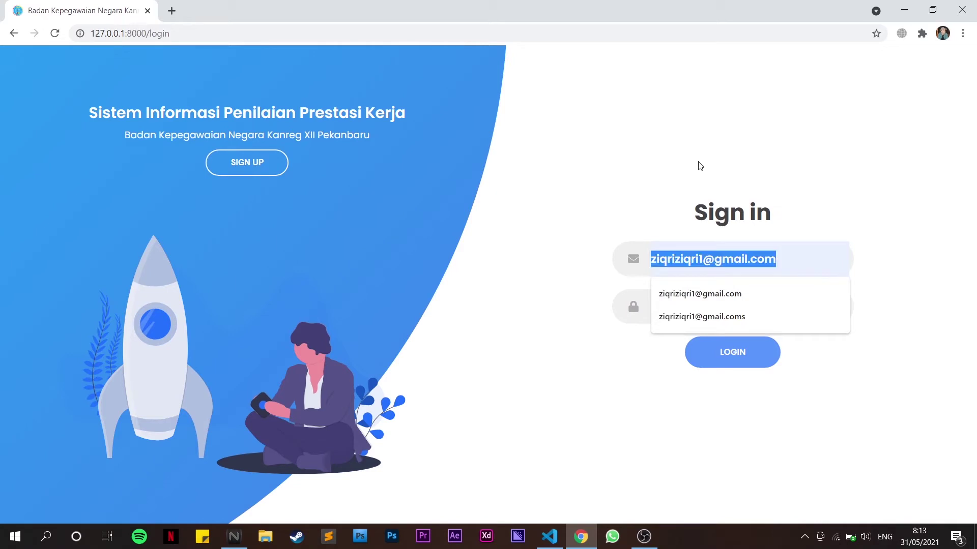
{"action": "type", "text": "ad"}
{"action": "key", "text": "Down"}
{"action": "key", "text": "Tab"}
{"action": "type", "text": "admin"}
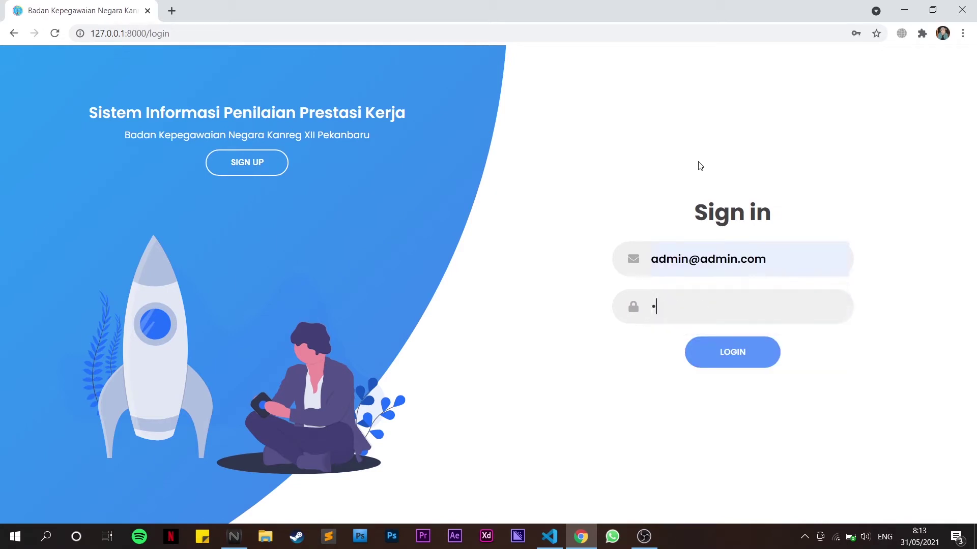
{"action": "key", "text": "Return"}
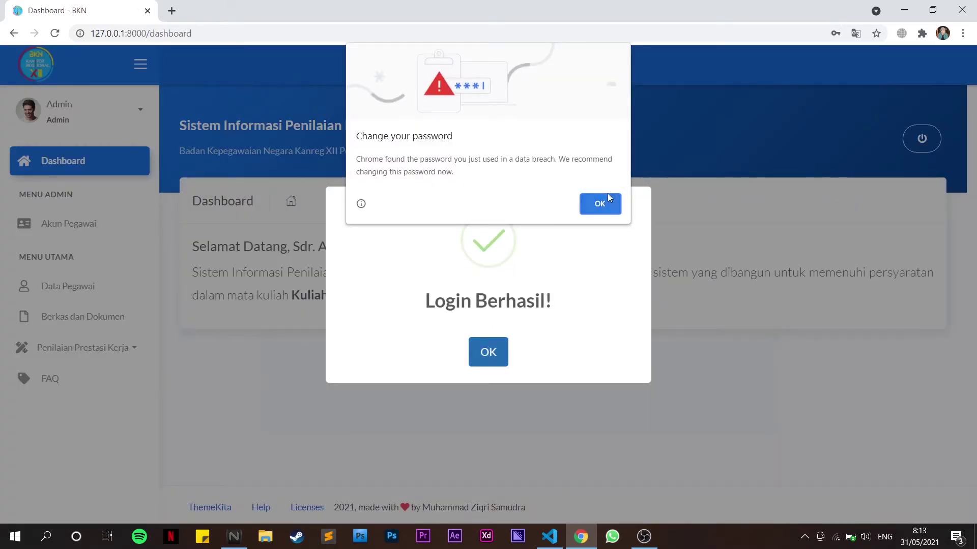
{"action": "left_click", "coordinate": [608, 196]}
{"action": "left_click", "coordinate": [485, 355]}
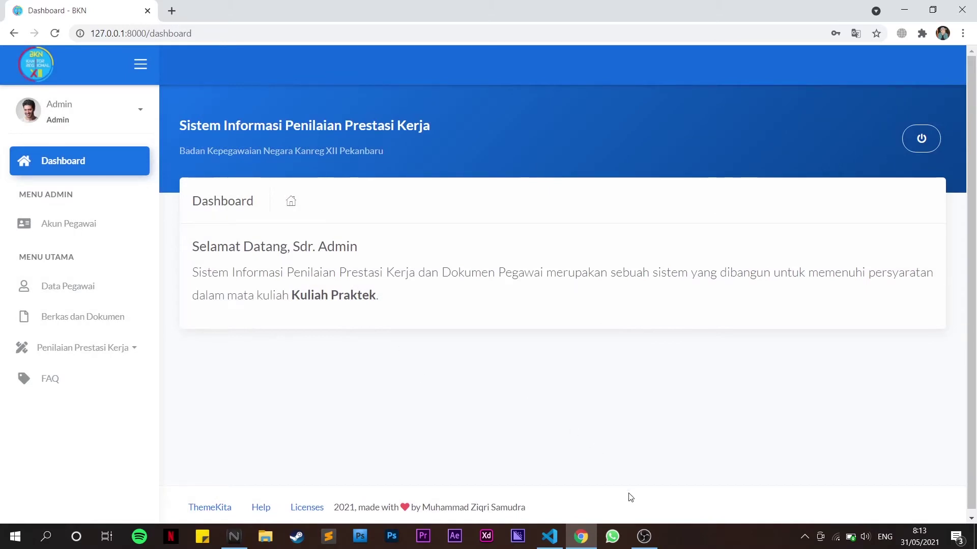
{"action": "left_click", "coordinate": [642, 544]}
{"action": "left_click", "coordinate": [644, 537]}
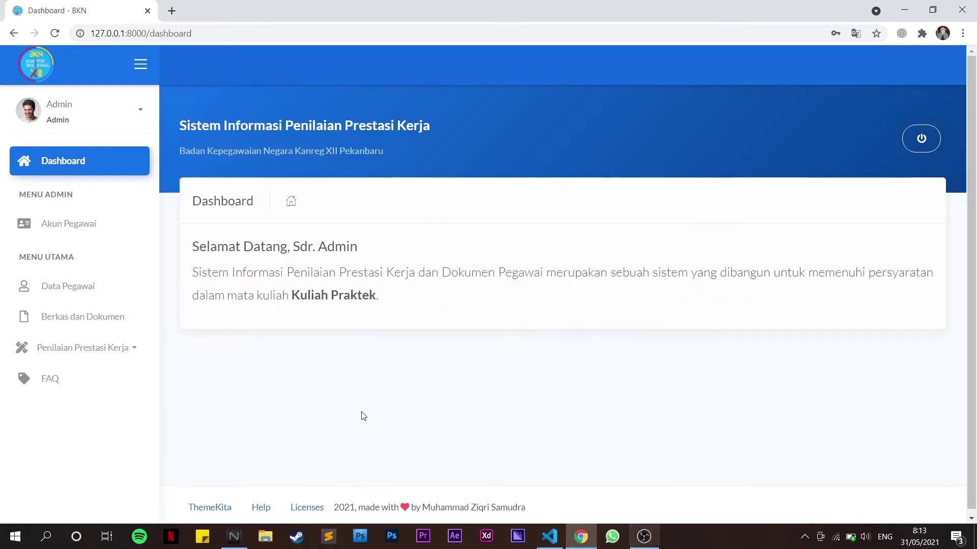
Check the Akun Pegawai list and its password form without saving, then open Data Pegawai
{"action": "left_click", "coordinate": [45, 232]}
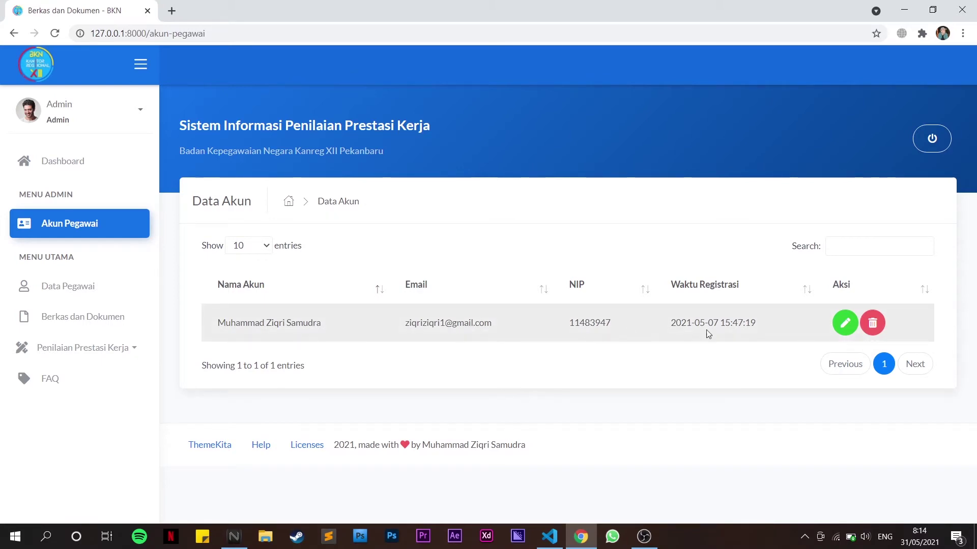
{"action": "left_click", "coordinate": [845, 322]}
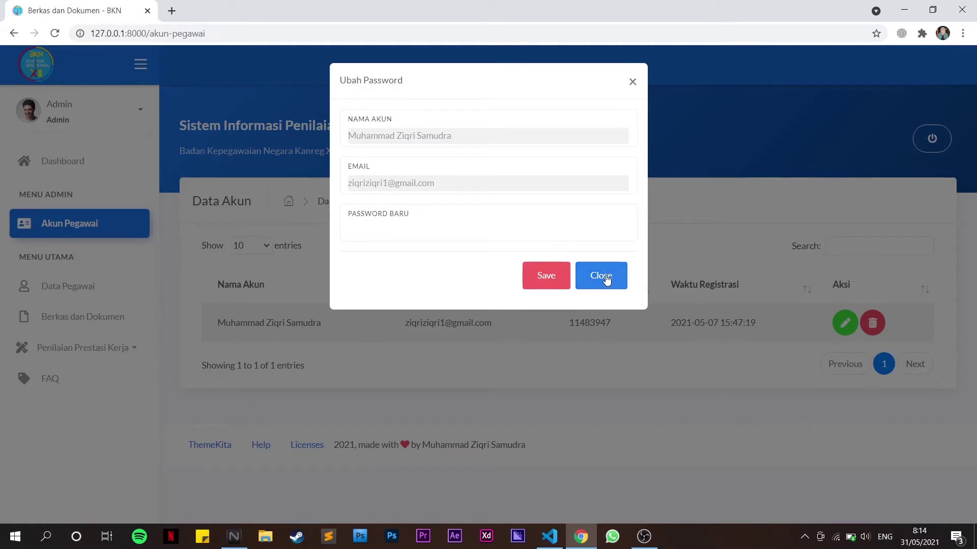
{"action": "left_click", "coordinate": [605, 276]}
{"action": "left_click", "coordinate": [75, 294]}
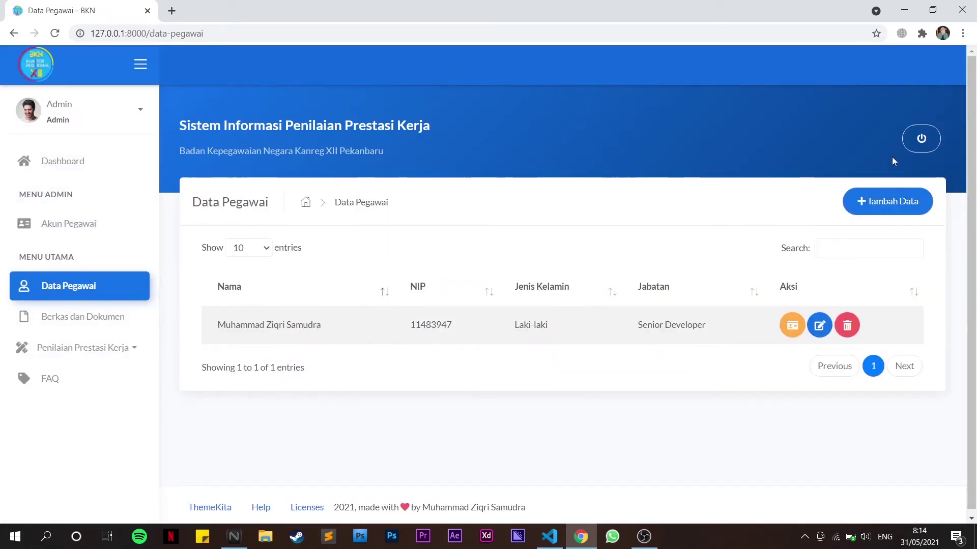
Start a new employee record and fill in the NIP, full name, birthplace and date of birth
{"action": "left_click", "coordinate": [892, 195]}
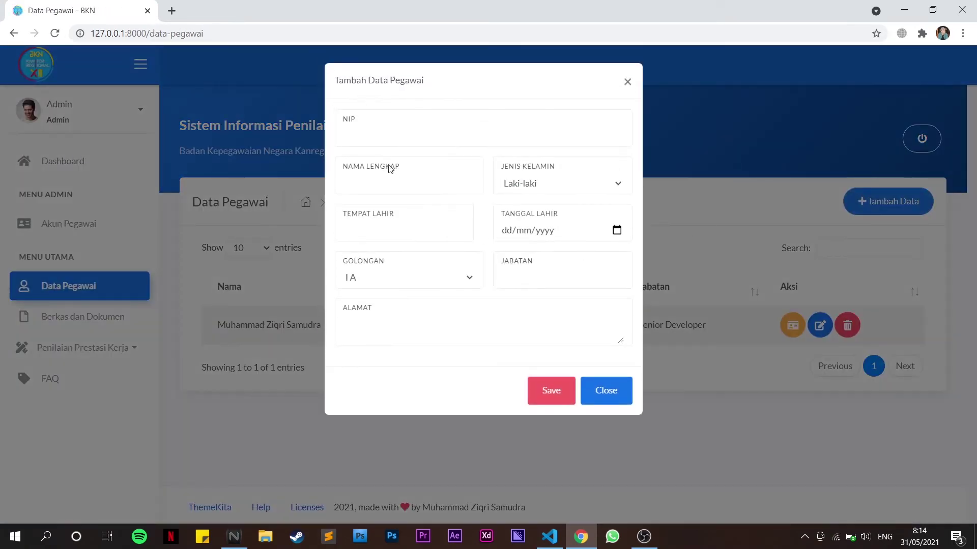
{"action": "left_click", "coordinate": [359, 136]}
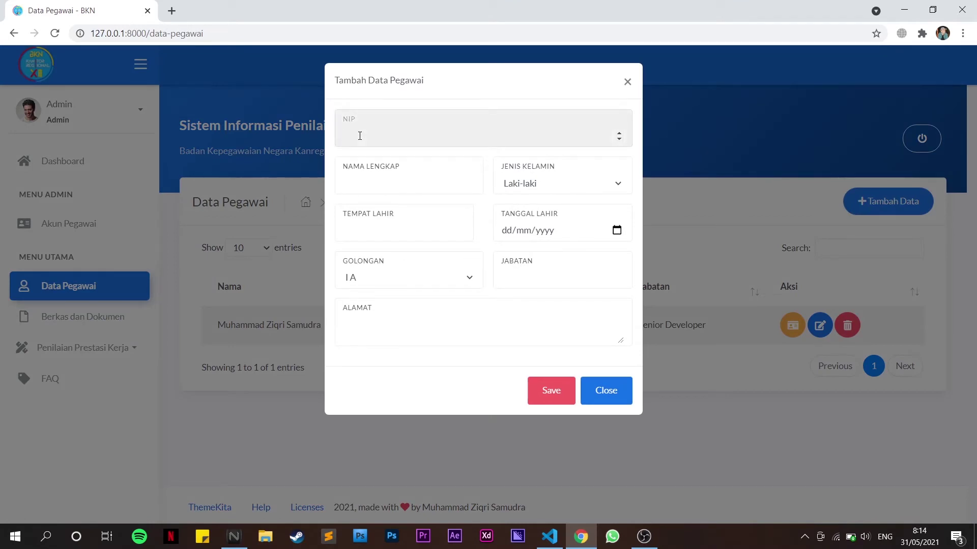
{"action": "type", "text": "123456"}
{"action": "key", "text": "ctrl+a"}
{"action": "key", "text": "Tab"}
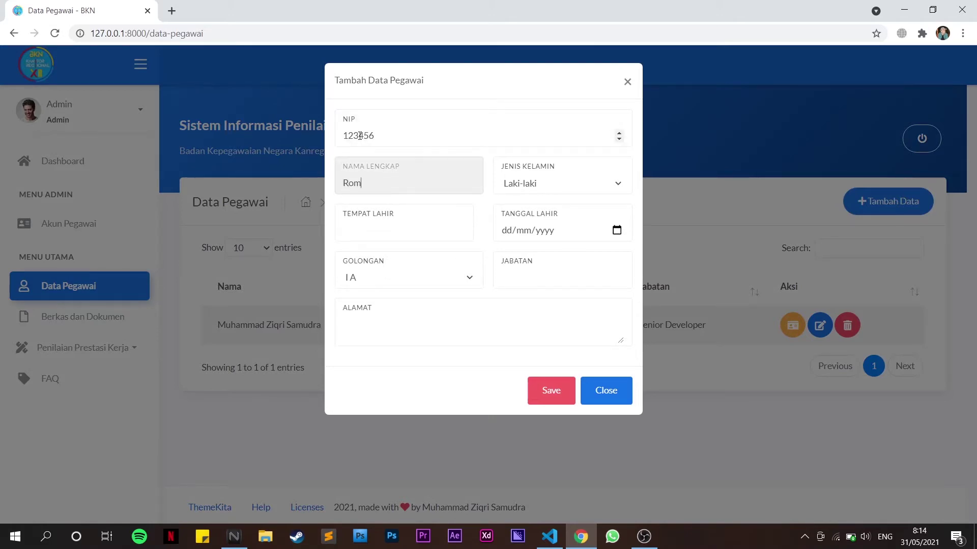
{"action": "left_click", "coordinate": [345, 230]}
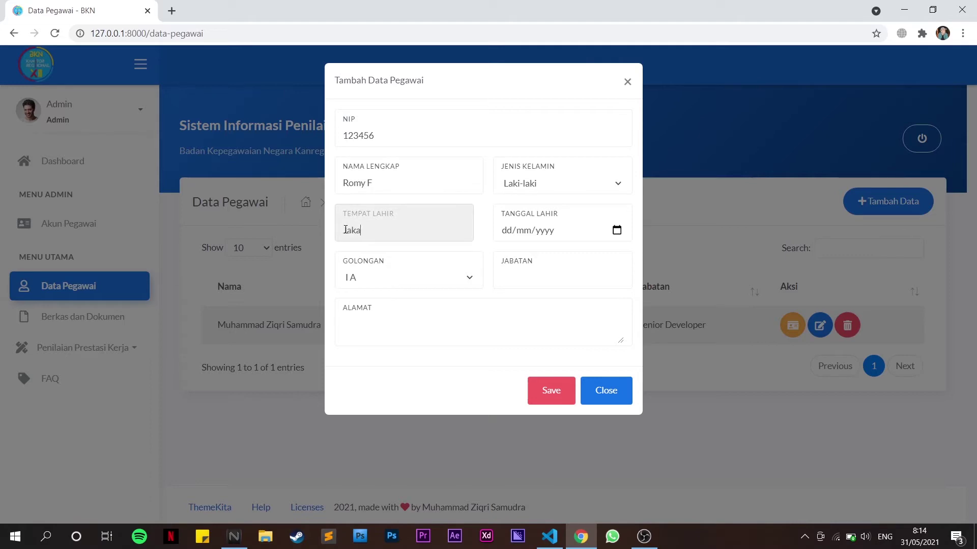
{"action": "key", "text": "Tab"}
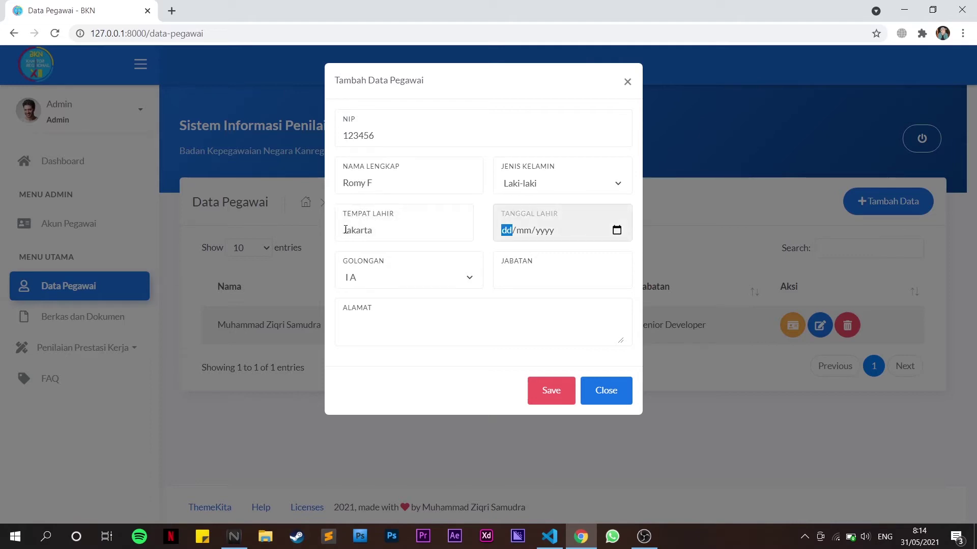
{"action": "type", "text": "12/10/1990"}
{"action": "key", "text": "Tab"}
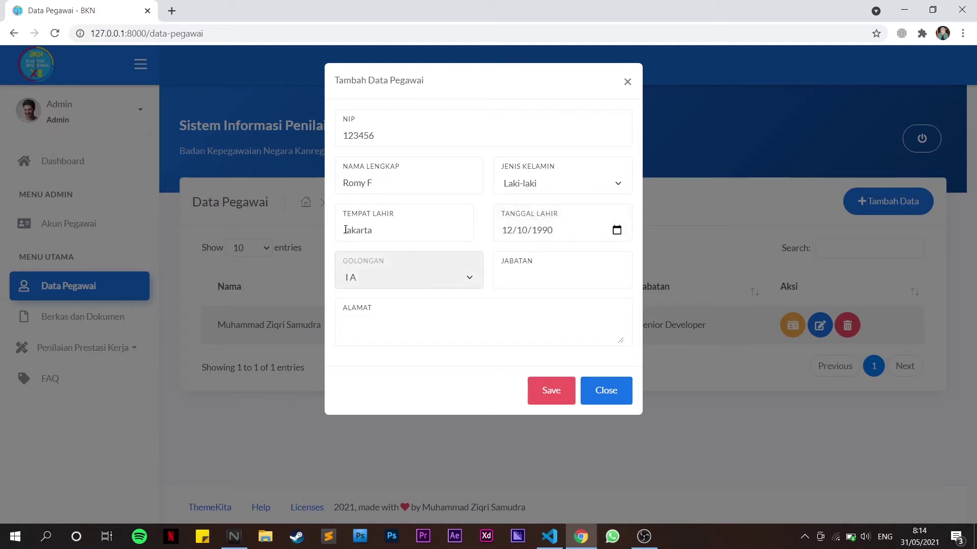
Set Golongan to II D, fill in the job title and address, then save the record
{"action": "left_click", "coordinate": [450, 278]}
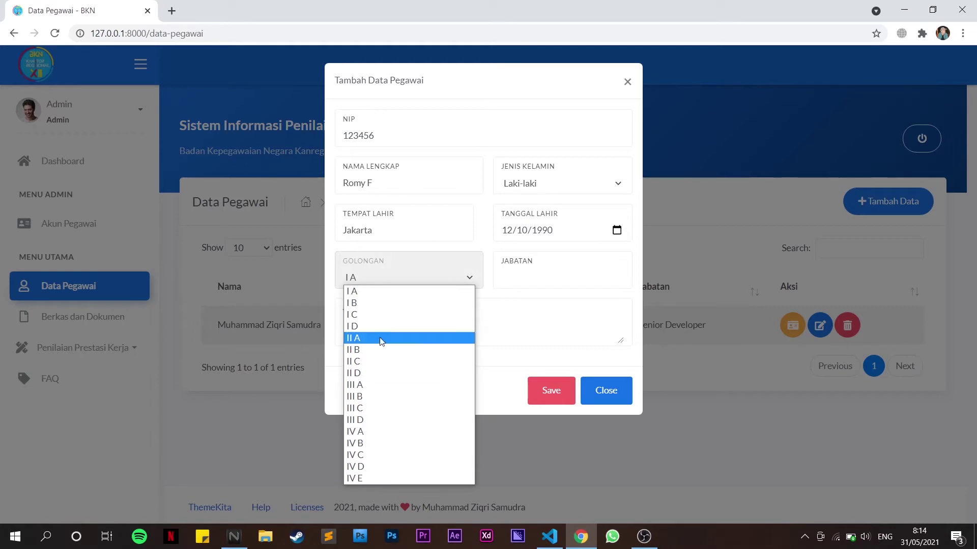
{"action": "left_click", "coordinate": [364, 373]}
{"action": "left_click", "coordinate": [509, 277]}
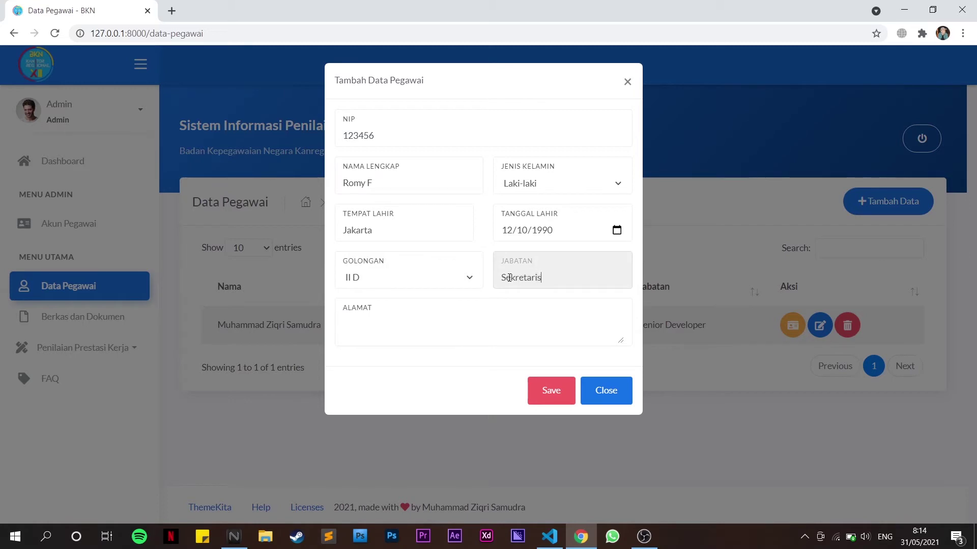
{"action": "left_click", "coordinate": [511, 324]}
{"action": "type", "text": "Pekanbaru"}
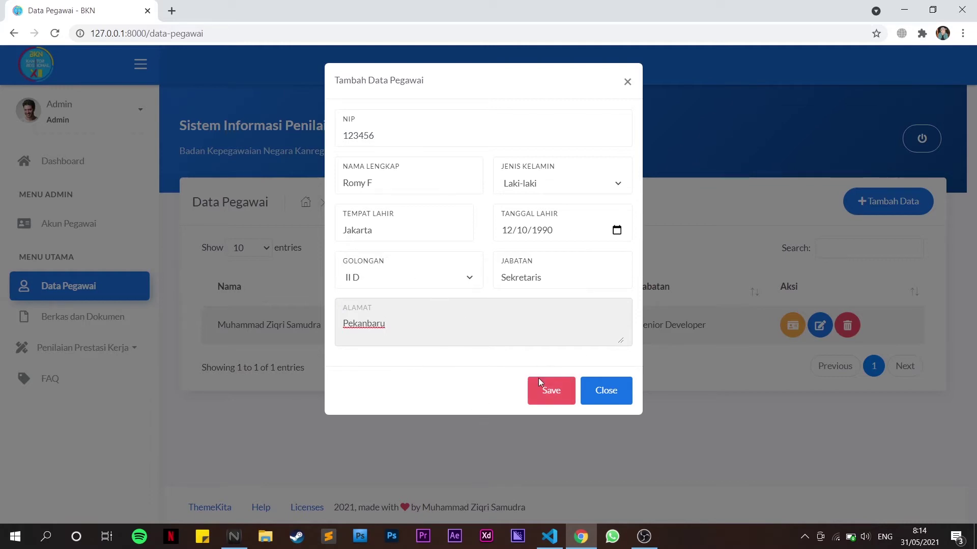
{"action": "left_click", "coordinate": [546, 397]}
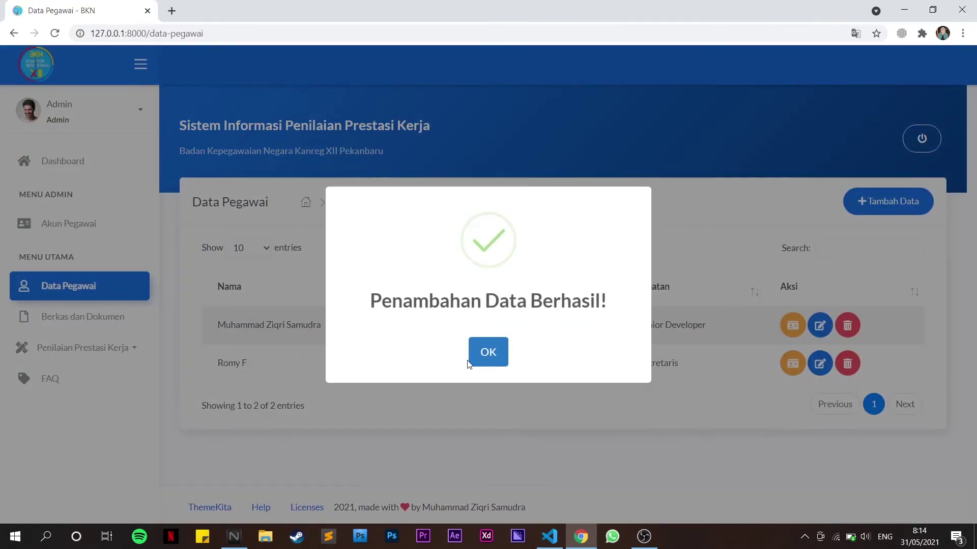
{"action": "left_click", "coordinate": [481, 359]}
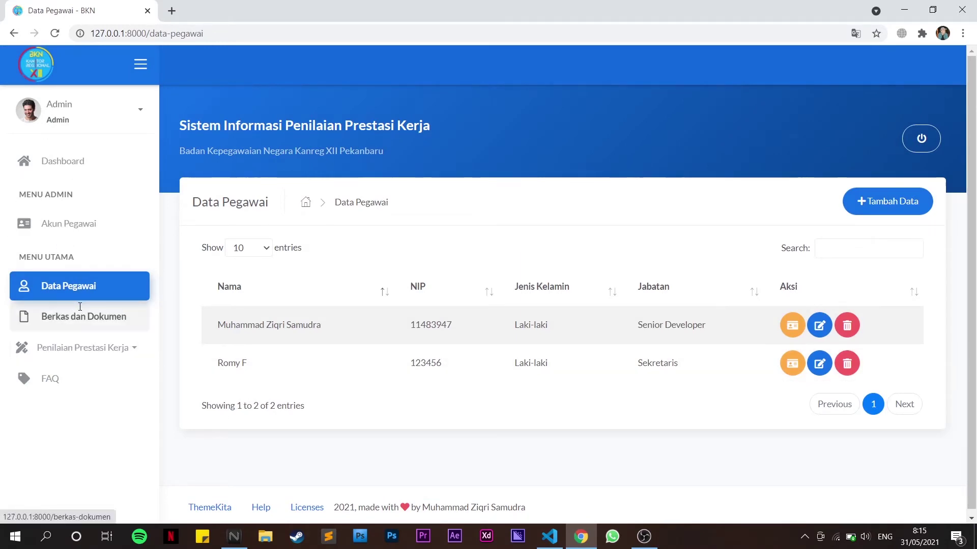
Open Berkas dan Dokumen and preview the Senior Developer's upload form before returning to the list
{"action": "left_click_drag", "start_coordinate": [40, 316], "coordinate": [93, 316]}
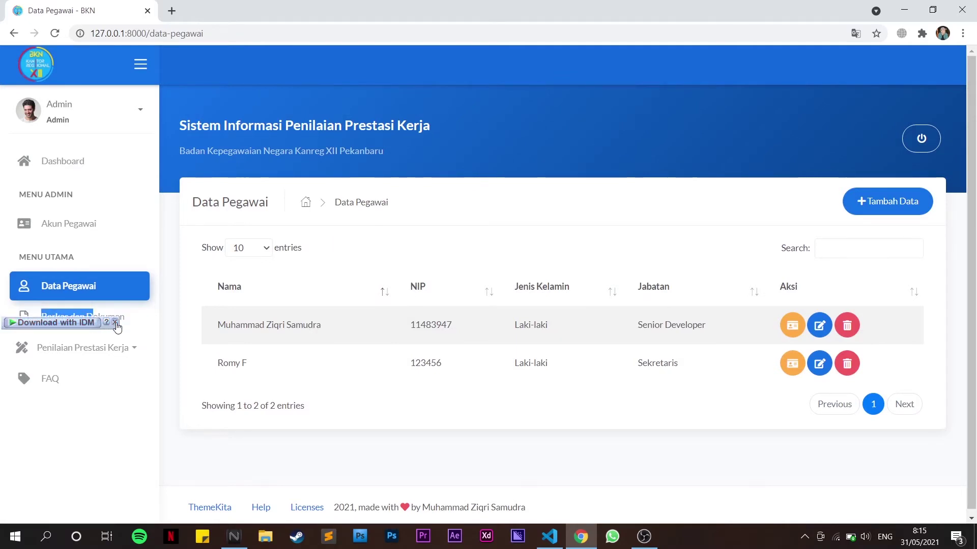
{"action": "left_click", "coordinate": [114, 323]}
{"action": "left_click", "coordinate": [90, 318]}
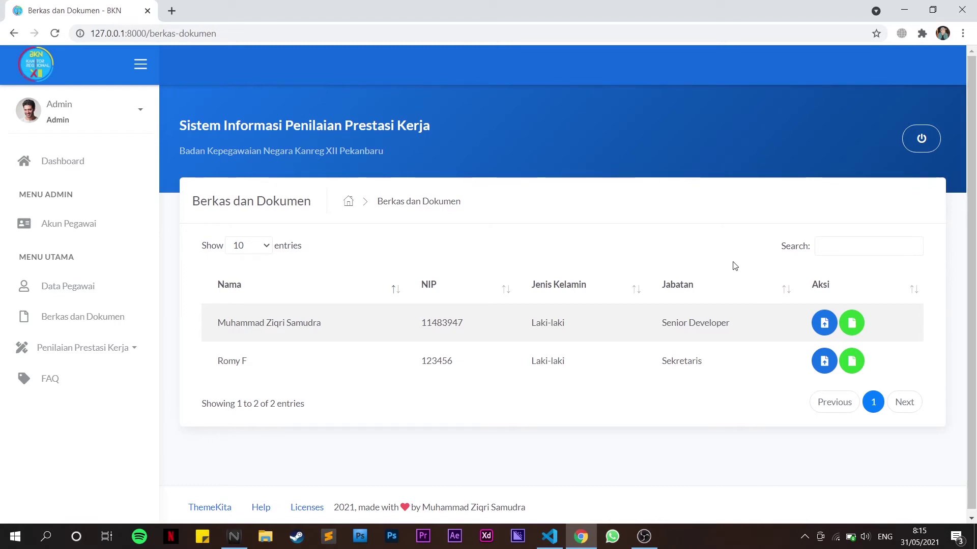
{"action": "left_click", "coordinate": [825, 324]}
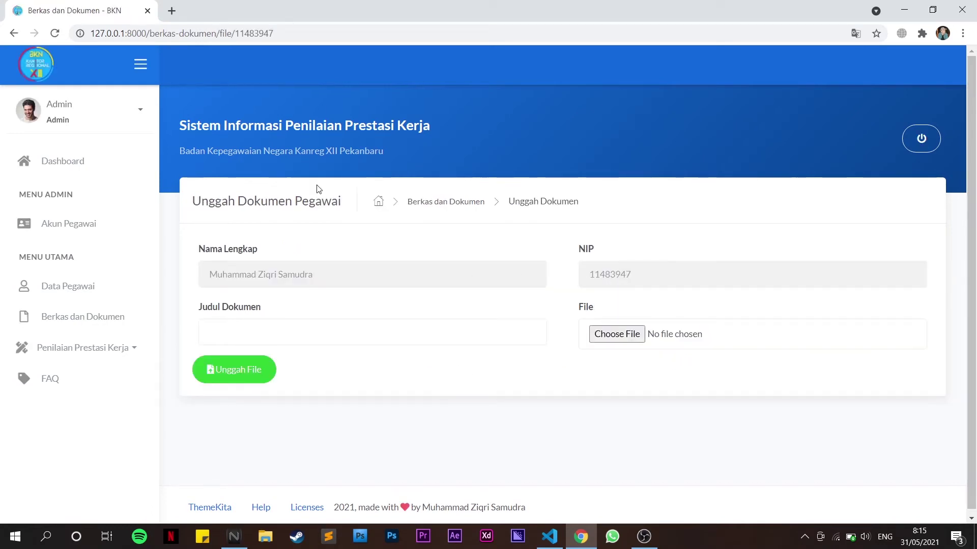
{"action": "left_click", "coordinate": [14, 33]}
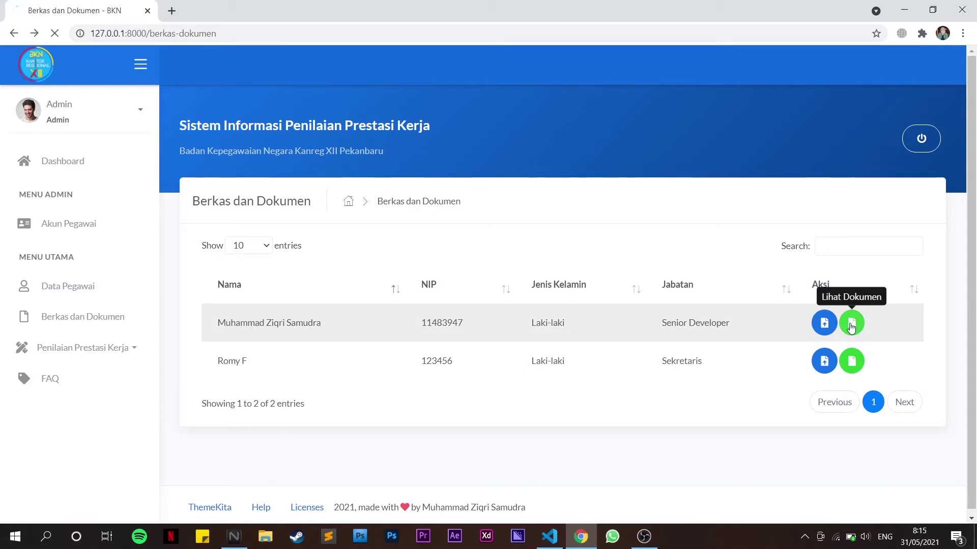
View the Senior Developer's uploaded documents and expand the Penilaian Prestasi Kerja menu
{"action": "left_click", "coordinate": [852, 323]}
{"action": "scroll", "coordinate": [721, 328], "scroll_direction": "down", "scroll_amount": 4}
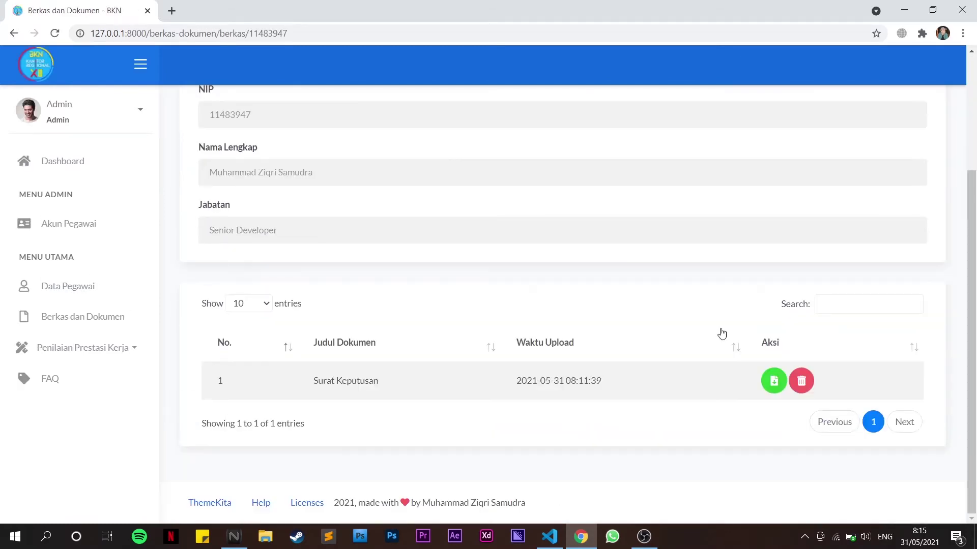
{"action": "scroll", "coordinate": [722, 334], "scroll_direction": "up", "scroll_amount": 3}
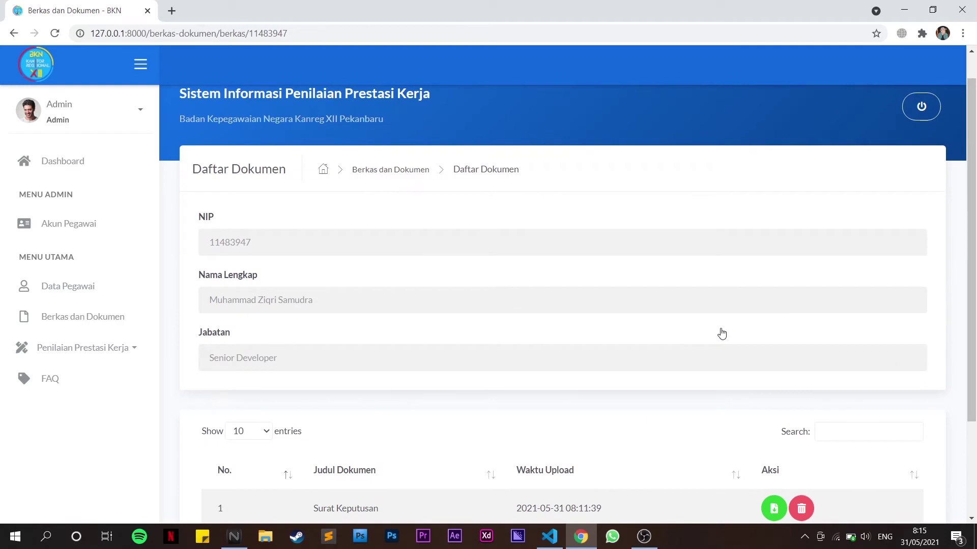
{"action": "scroll", "coordinate": [721, 334], "scroll_direction": "down", "scroll_amount": 1}
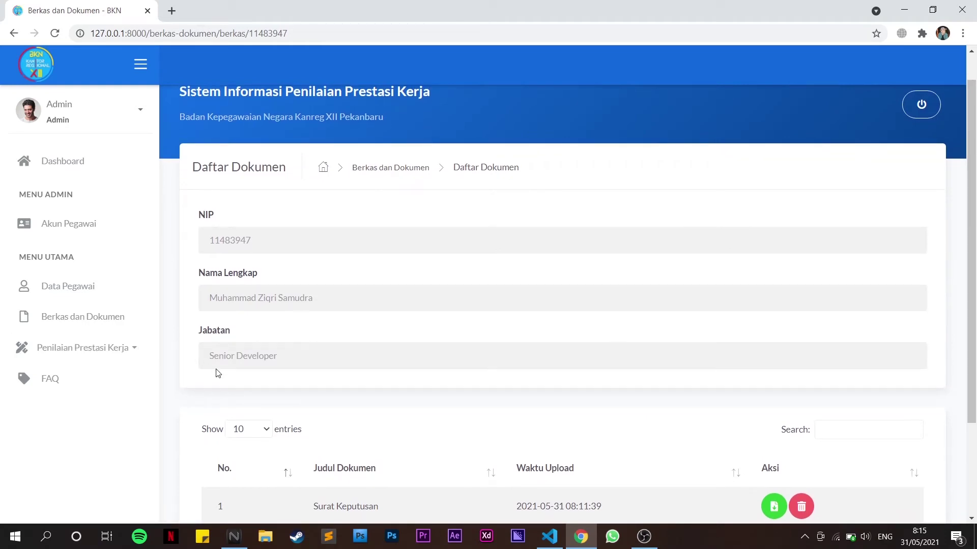
{"action": "left_click", "coordinate": [108, 353]}
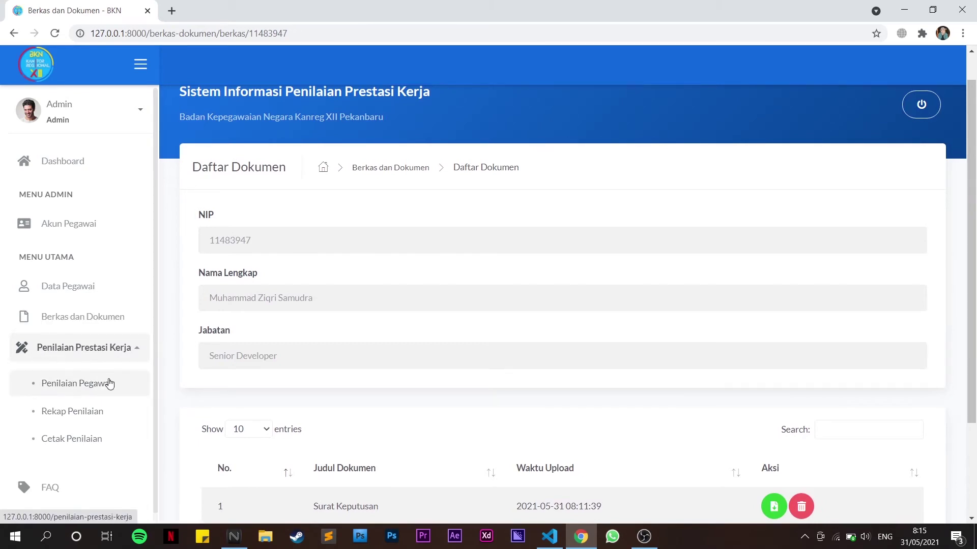
Start the Sekretaris assessment with both supervisors' names and period 03/01/2021–31/12/2021
{"action": "left_click", "coordinate": [81, 393]}
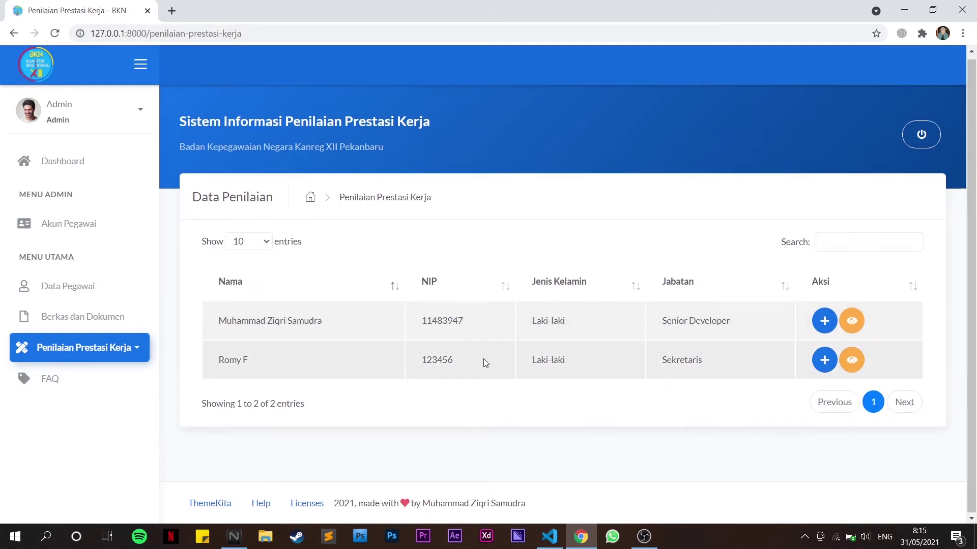
{"action": "left_click", "coordinate": [824, 361]}
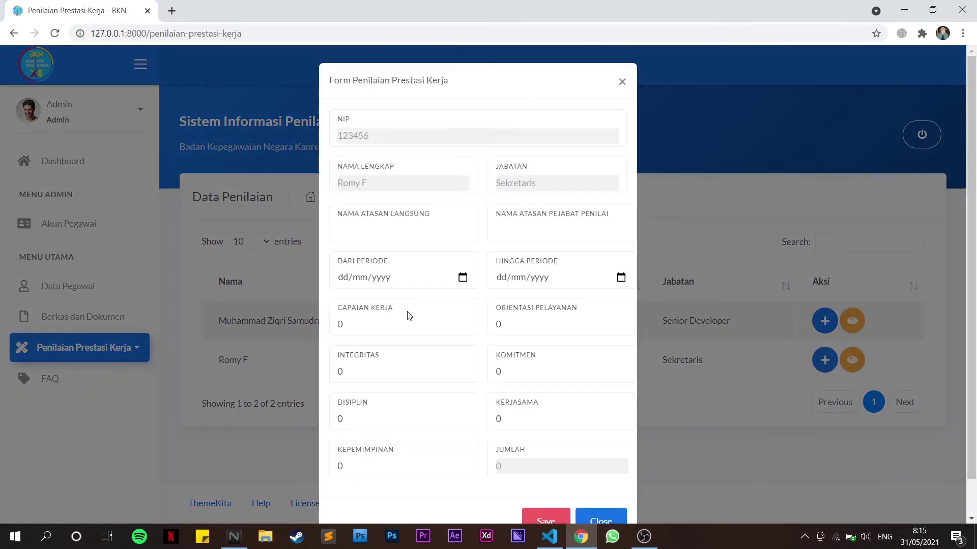
{"action": "left_click", "coordinate": [359, 234]}
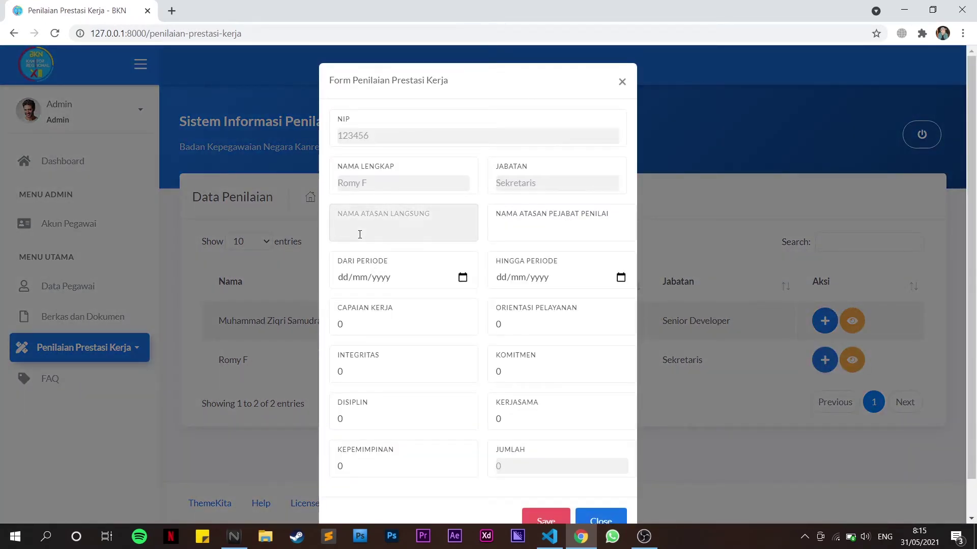
{"action": "type", "text": "M"}
{"action": "type", "text": "arhan"}
{"action": "key", "text": "Tab"}
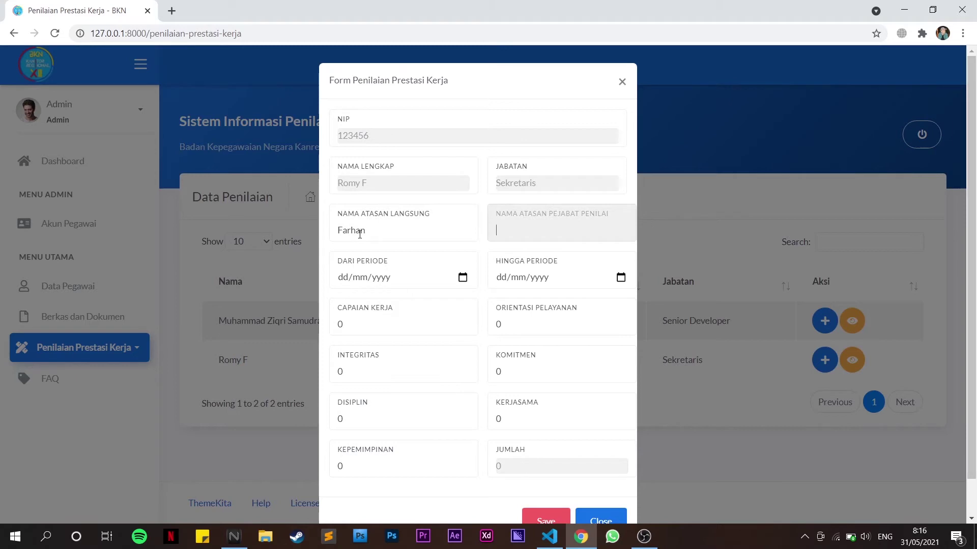
{"action": "type", "text": "Rona"}
{"action": "left_click", "coordinate": [344, 280]}
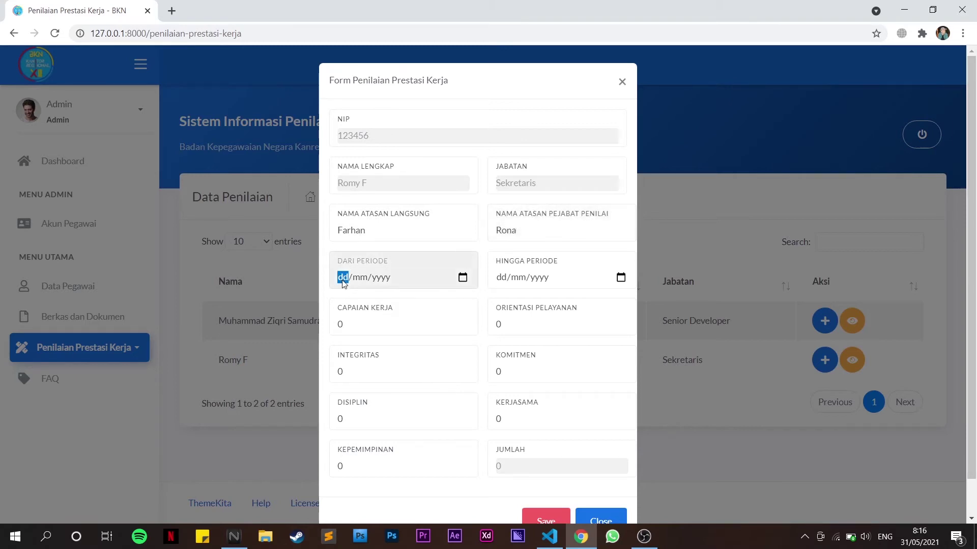
{"action": "type", "text": "03/01/2021"}
{"action": "key", "text": "Tab"}
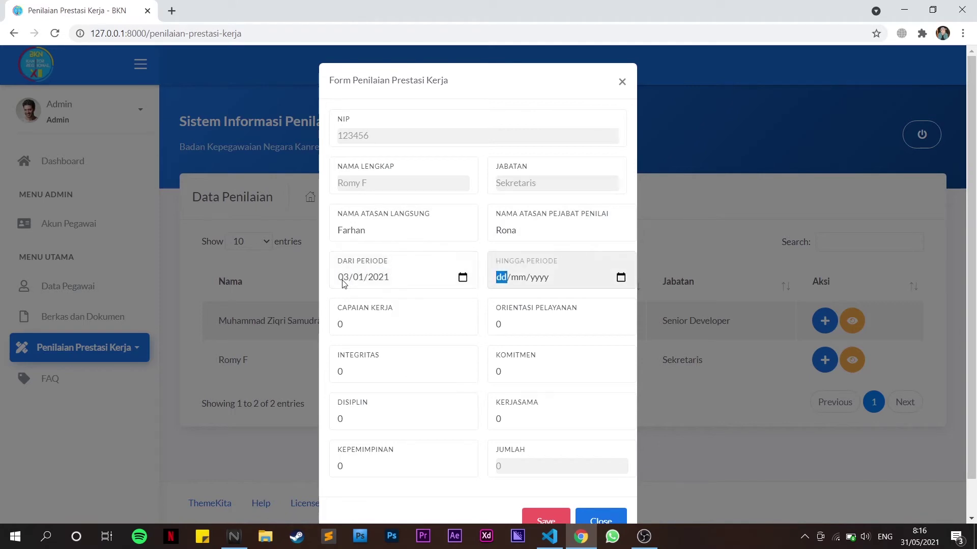
{"action": "type", "text": "31/12/2021"}
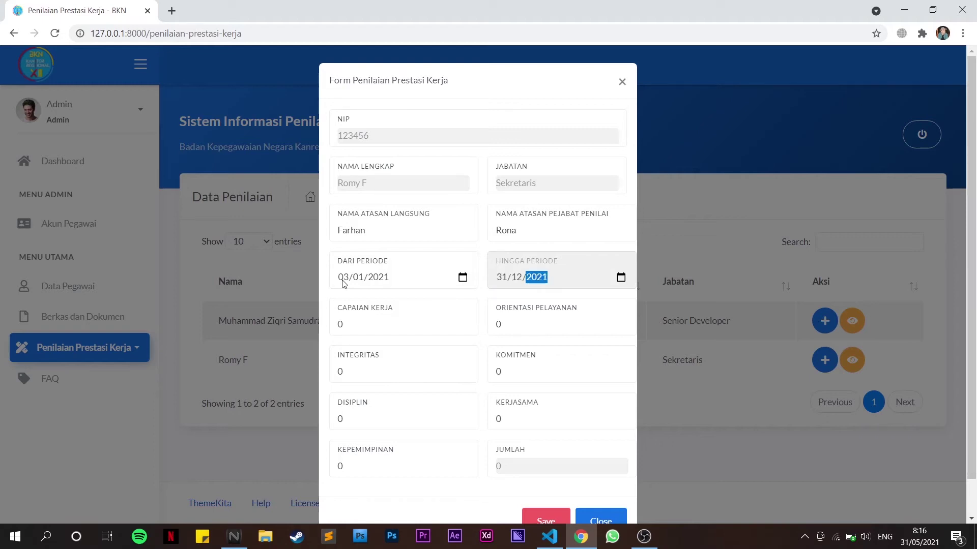
Enter scores 88, 80, 88, 90, 95, 88, 88 for the seven criteria and save the assessment
{"action": "left_click", "coordinate": [363, 329]}
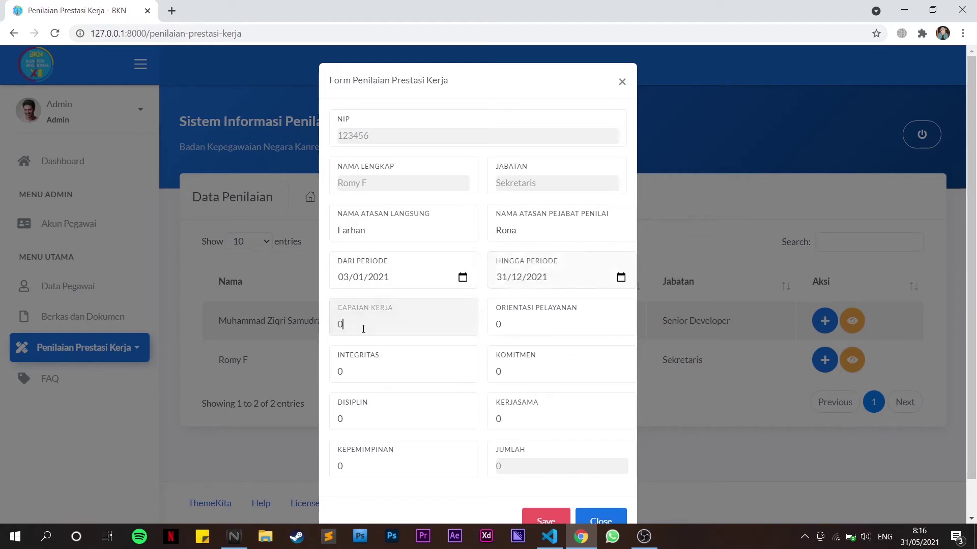
{"action": "scroll", "coordinate": [364, 329], "scroll_direction": "down", "scroll_amount": 1}
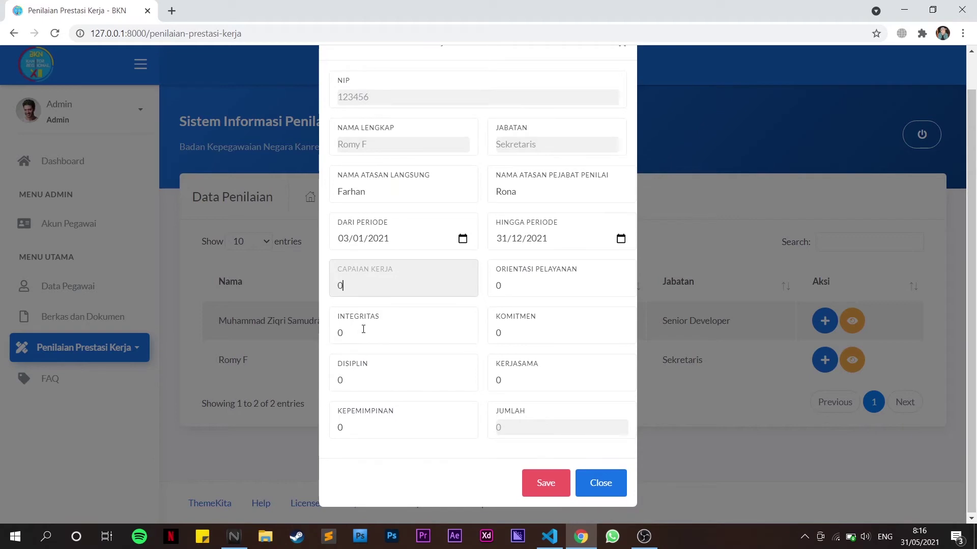
{"action": "key", "text": "BackSpace"}
{"action": "type", "text": "88"}
{"action": "key", "text": "Tab"}
{"action": "type", "text": "80"}
{"action": "key", "text": "Tab"}
{"action": "type", "text": "88"}
{"action": "key", "text": "Tab"}
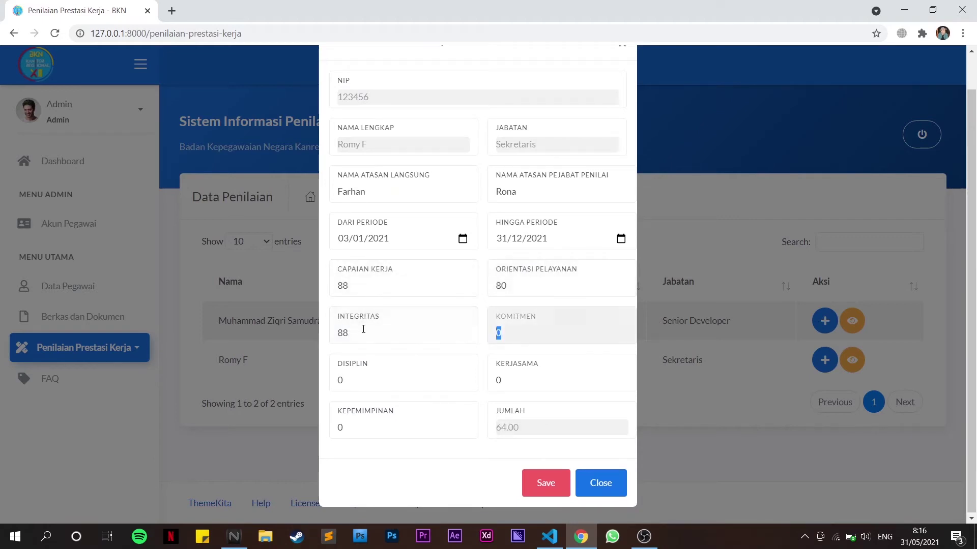
{"action": "type", "text": "90"}
{"action": "key", "text": "Tab"}
{"action": "type", "text": "95"}
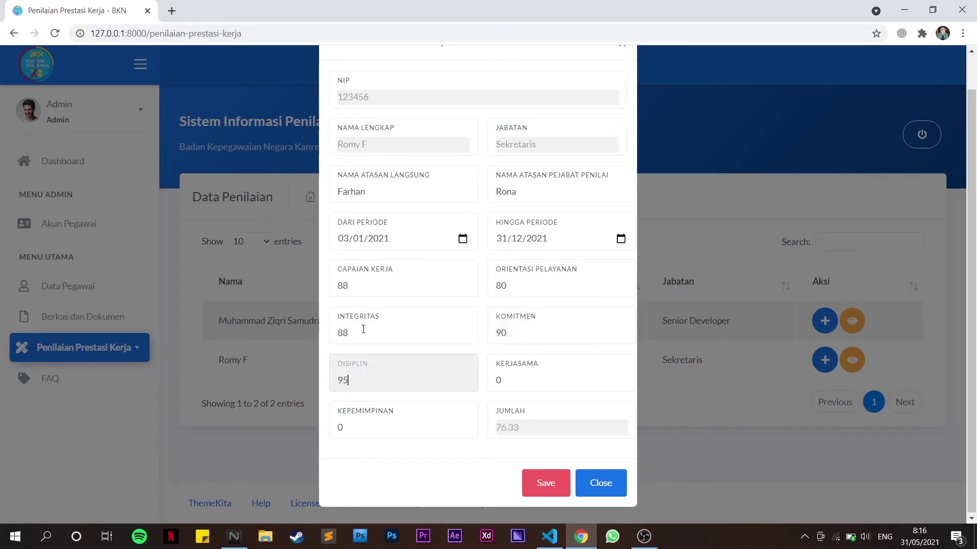
{"action": "key", "text": "Tab"}
{"action": "type", "text": "88"}
{"action": "key", "text": "Tab"}
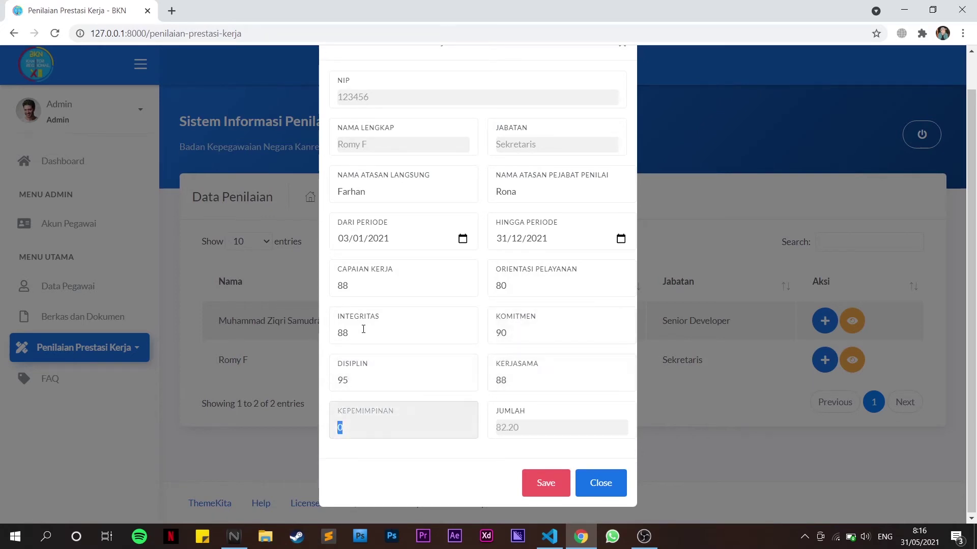
{"action": "type", "text": "88"}
{"action": "scroll", "coordinate": [525, 410], "scroll_direction": "up", "scroll_amount": 1}
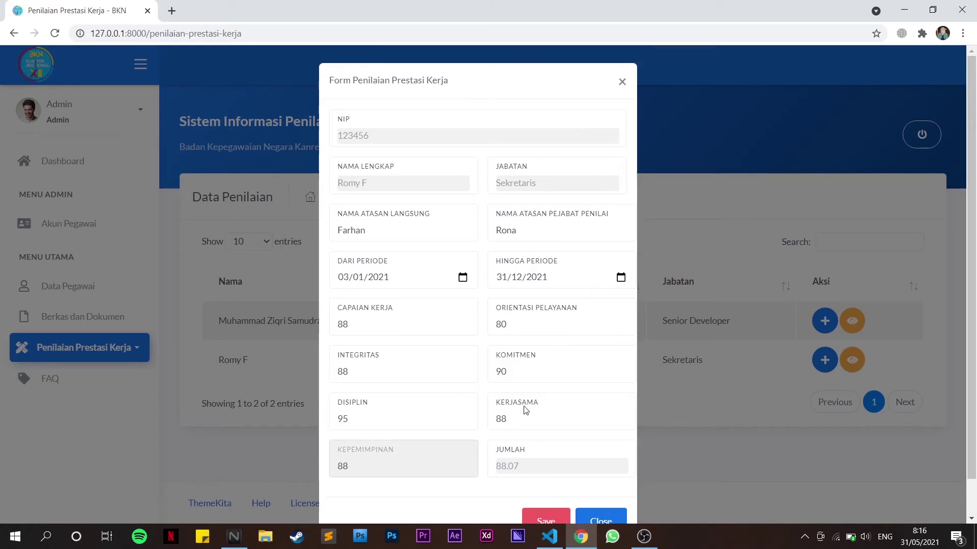
{"action": "scroll", "coordinate": [525, 410], "scroll_direction": "down", "scroll_amount": 1}
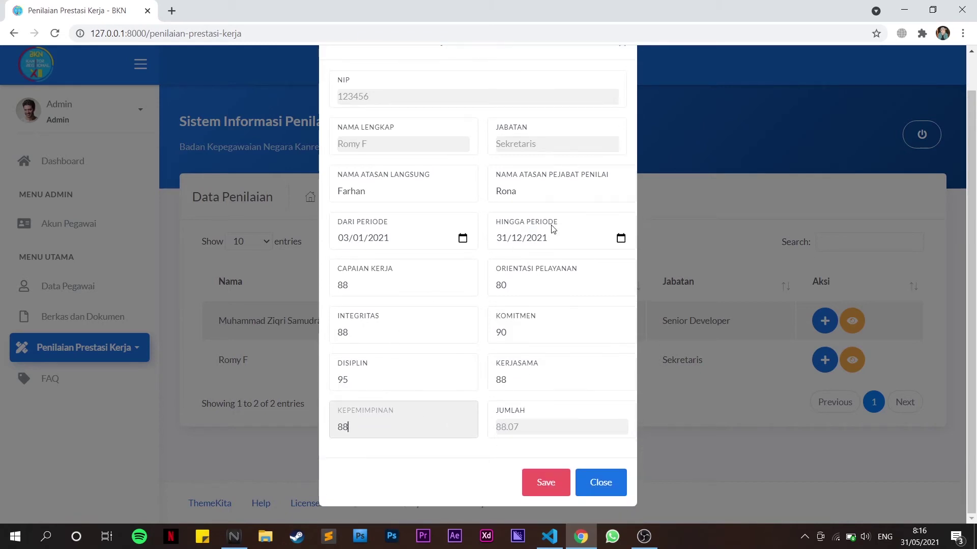
{"action": "left_click", "coordinate": [551, 481]}
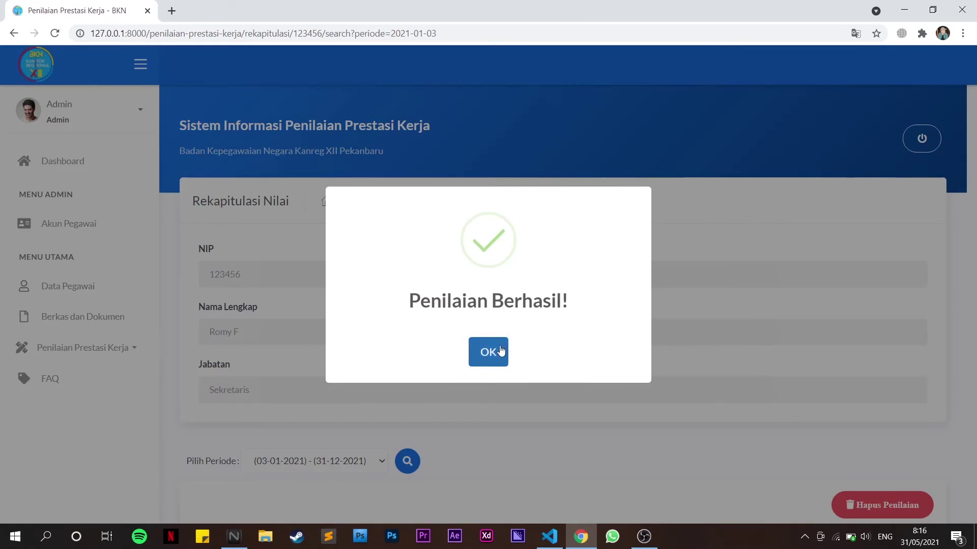
{"action": "left_click", "coordinate": [500, 348]}
{"action": "scroll", "coordinate": [499, 346], "scroll_direction": "down", "scroll_amount": 5}
{"action": "scroll", "coordinate": [499, 346], "scroll_direction": "up", "scroll_amount": 3}
{"action": "scroll", "coordinate": [499, 350], "scroll_direction": "down", "scroll_amount": 7}
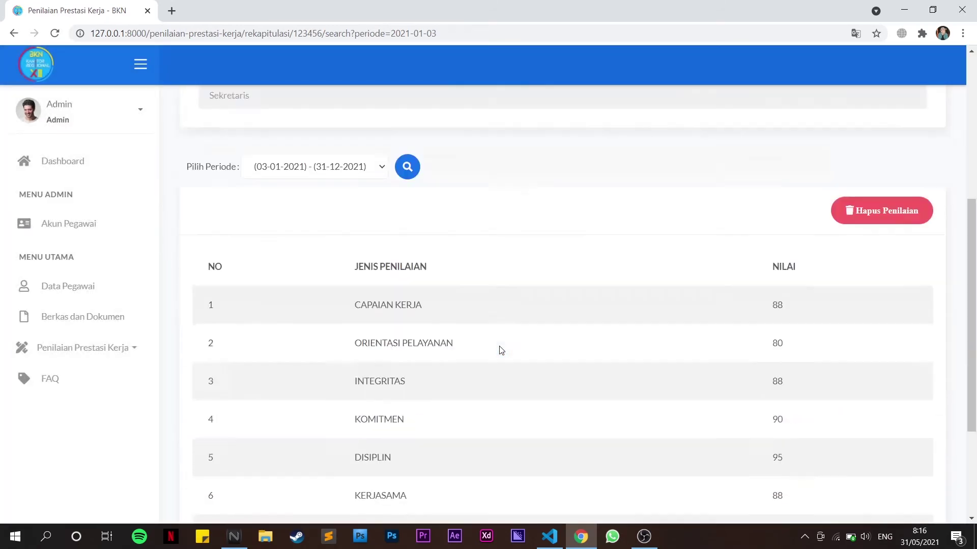
{"action": "scroll", "coordinate": [499, 350], "scroll_direction": "up", "scroll_amount": 5}
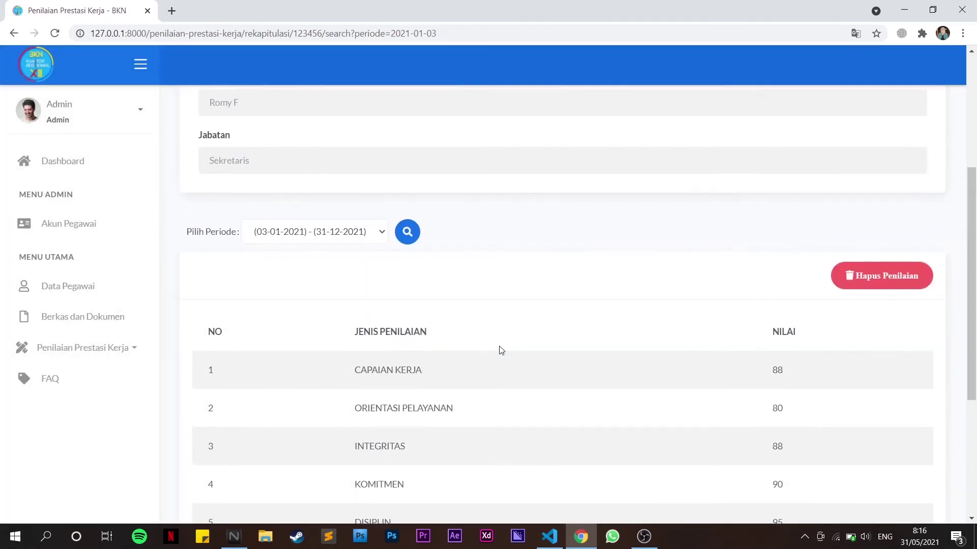
{"action": "scroll", "coordinate": [499, 346], "scroll_direction": "up", "scroll_amount": 3}
{"action": "scroll", "coordinate": [501, 350], "scroll_direction": "down", "scroll_amount": 7}
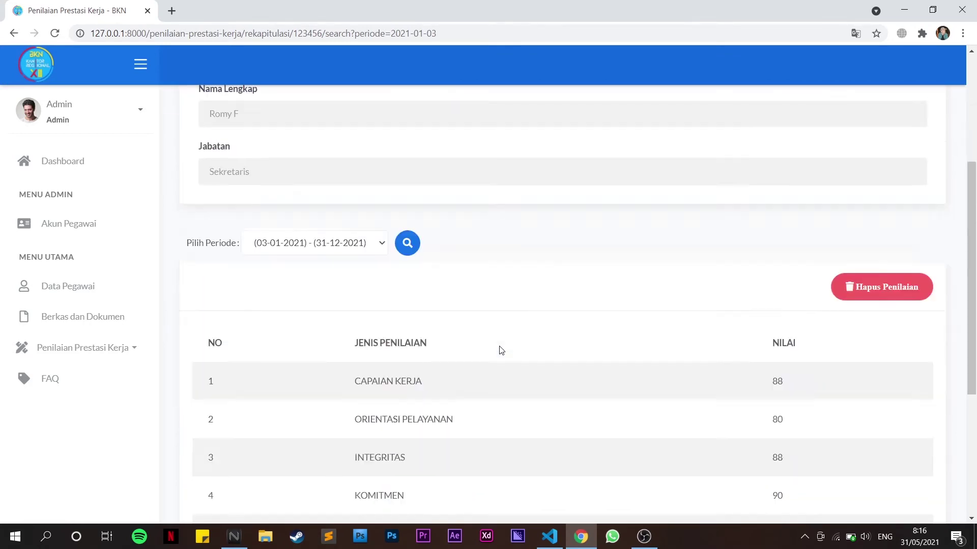
{"action": "scroll", "coordinate": [501, 350], "scroll_direction": "up", "scroll_amount": 3}
{"action": "scroll", "coordinate": [501, 350], "scroll_direction": "down", "scroll_amount": 1}
{"action": "scroll", "coordinate": [500, 350], "scroll_direction": "up", "scroll_amount": 3}
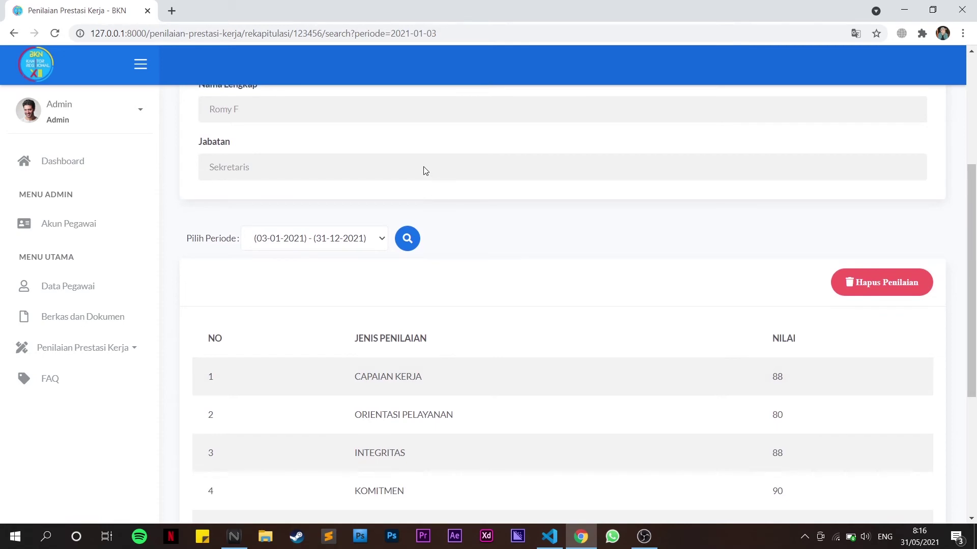
{"action": "scroll", "coordinate": [425, 170], "scroll_direction": "up", "scroll_amount": 3}
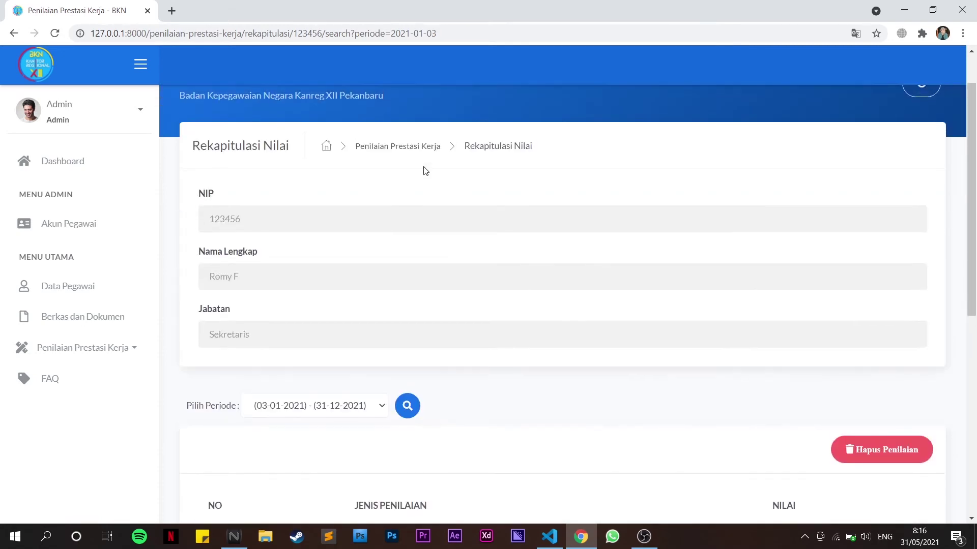
{"action": "left_click", "coordinate": [120, 351]}
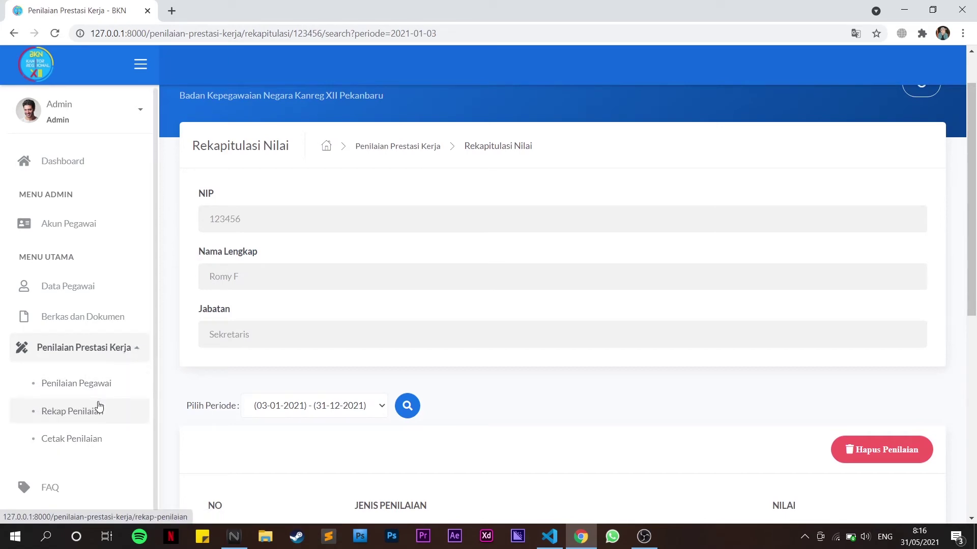
View the Rekap Penilaian list showing final scores 82.13 and 88.07, then re-expand the assessment menu
{"action": "left_click", "coordinate": [87, 411]}
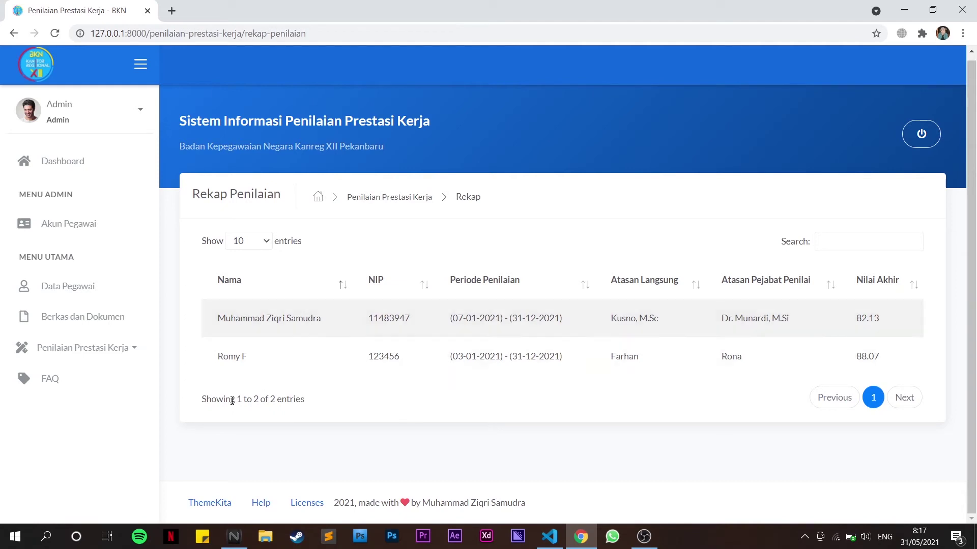
{"action": "left_click", "coordinate": [110, 343]}
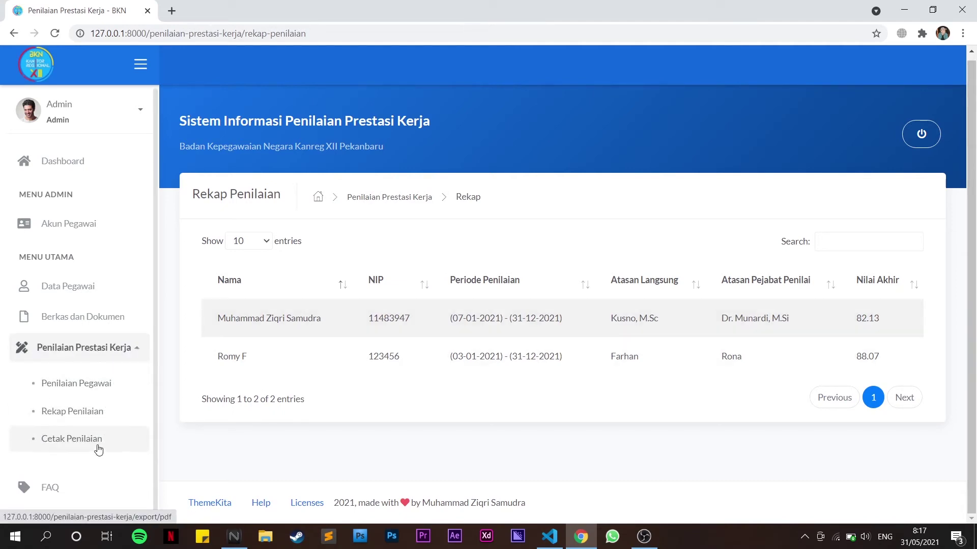
On Cetak Penilaian, search assessments from 01/01/2021 to 31/12/2021
{"action": "left_click", "coordinate": [99, 448]}
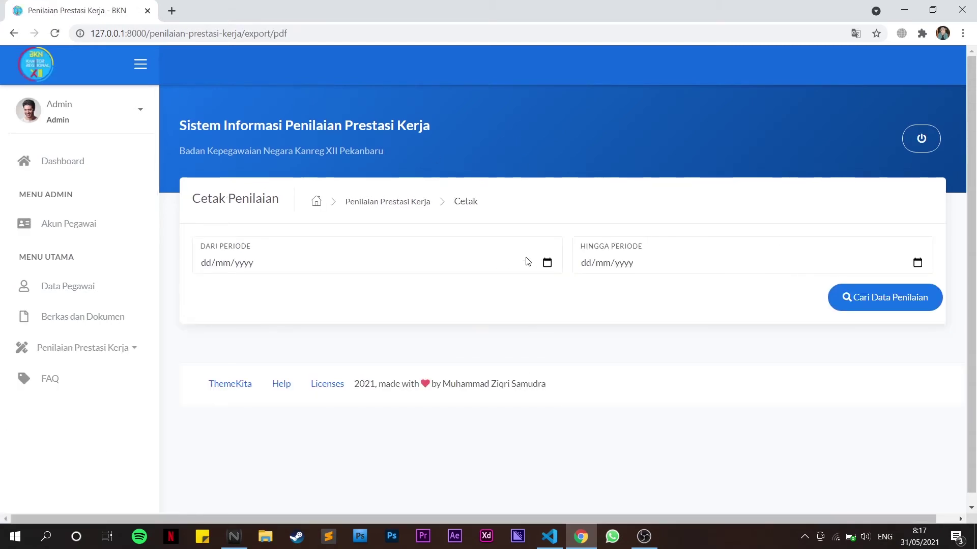
{"action": "left_click", "coordinate": [548, 263]}
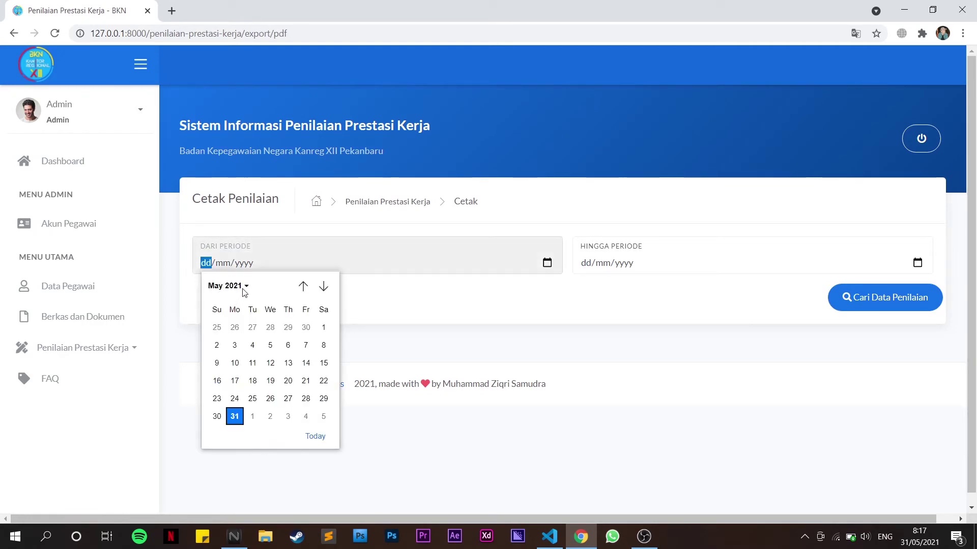
{"action": "left_click", "coordinate": [244, 291]}
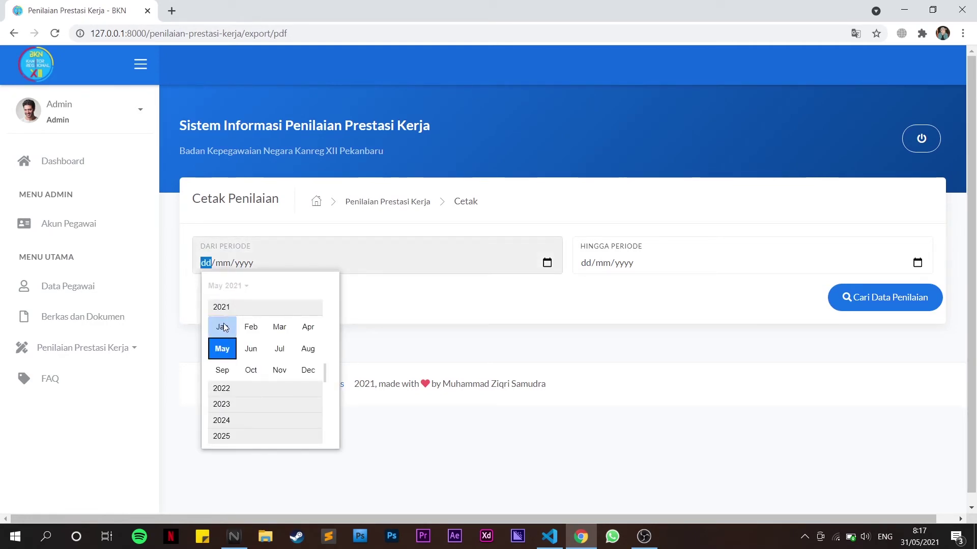
{"action": "left_click", "coordinate": [223, 327]}
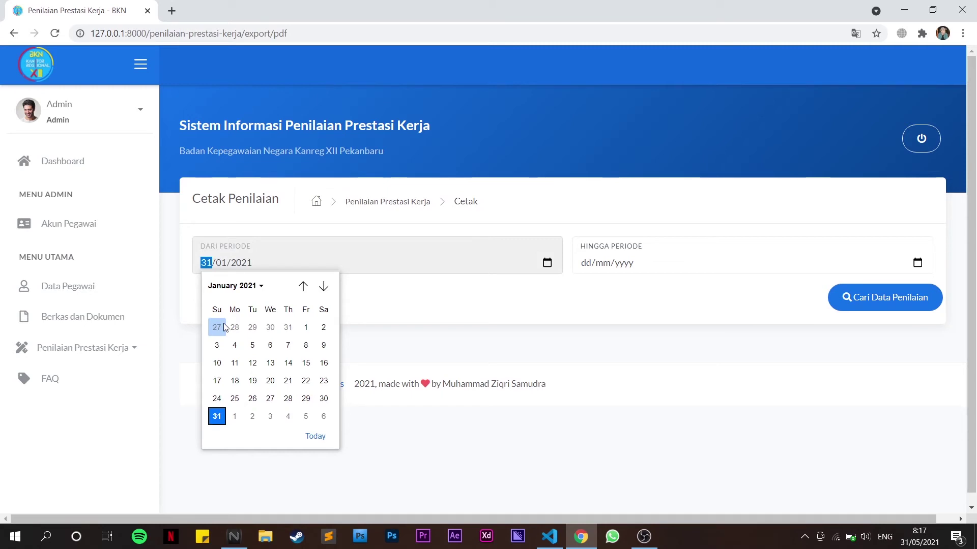
{"action": "left_click", "coordinate": [306, 329]}
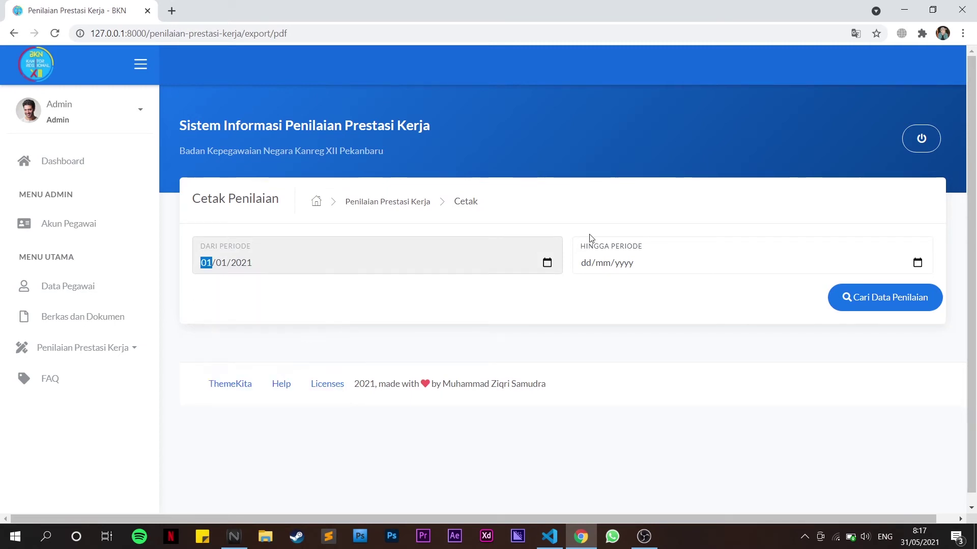
{"action": "left_click", "coordinate": [590, 265]}
{"action": "type", "text": "31/12/20"}
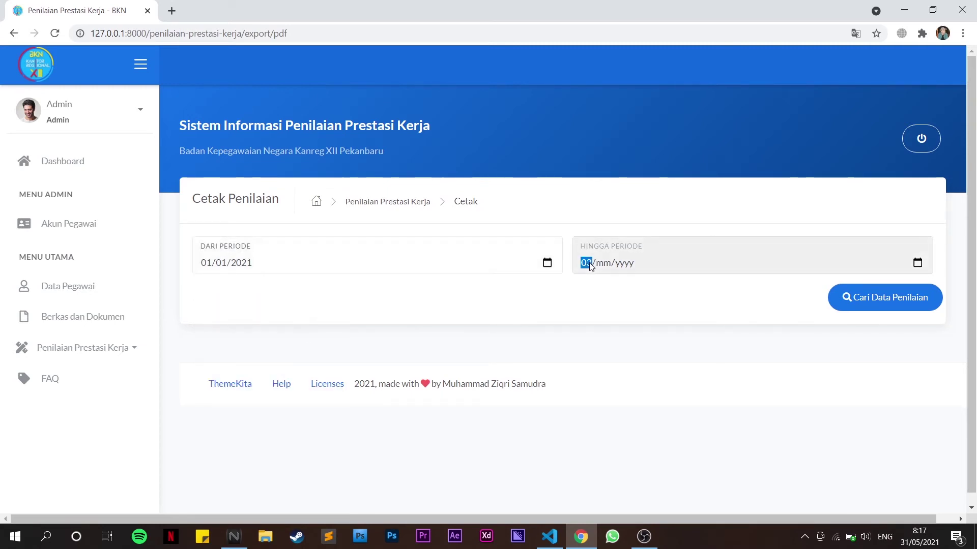
{"action": "type", "text": "21"}
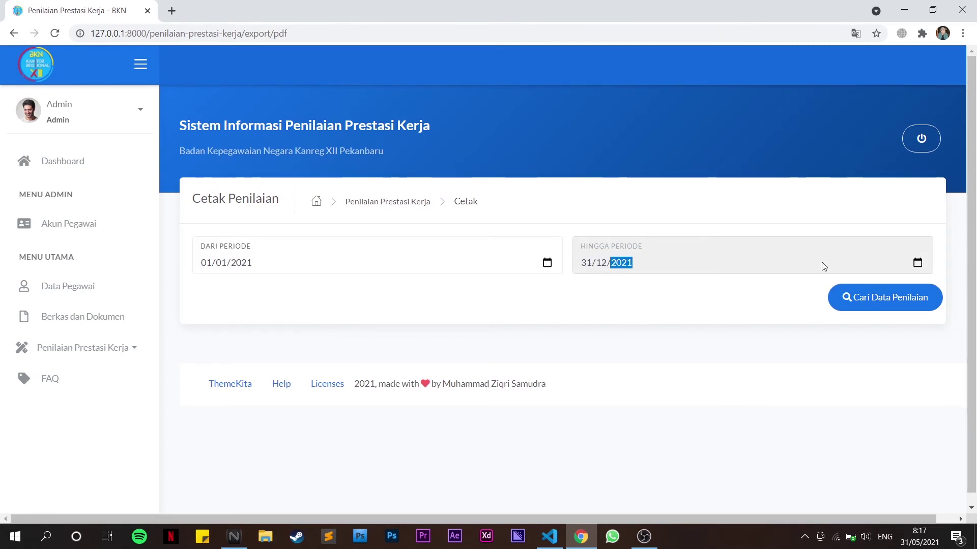
{"action": "left_click", "coordinate": [861, 307]}
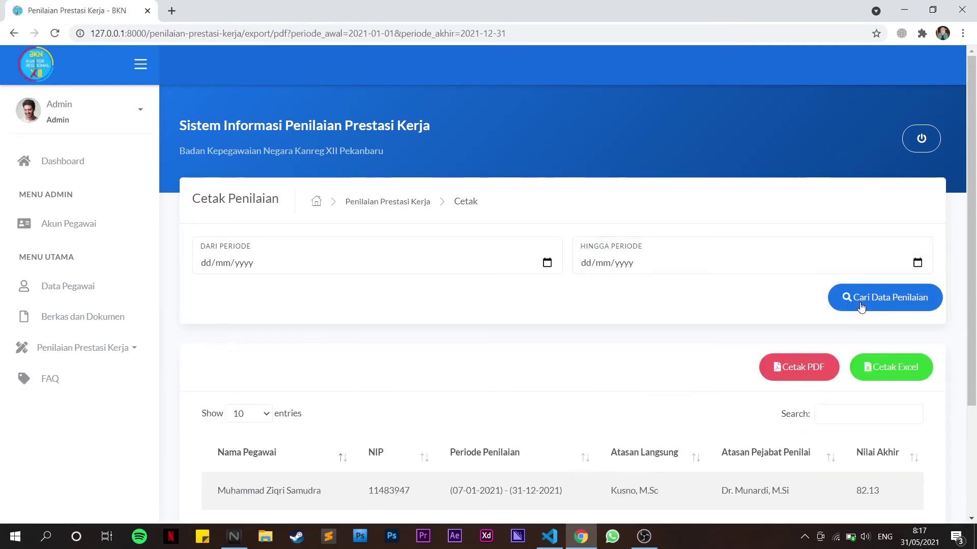
Review the 2021 assessment results and export them with Cetak PDF
{"action": "scroll", "coordinate": [715, 363], "scroll_direction": "down", "scroll_amount": 3}
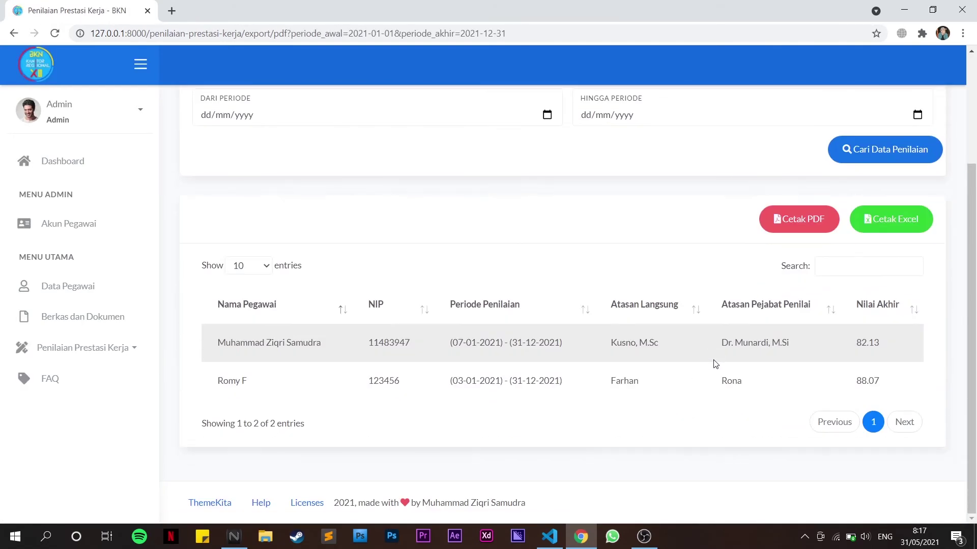
{"action": "scroll", "coordinate": [590, 326], "scroll_direction": "up", "scroll_amount": 3}
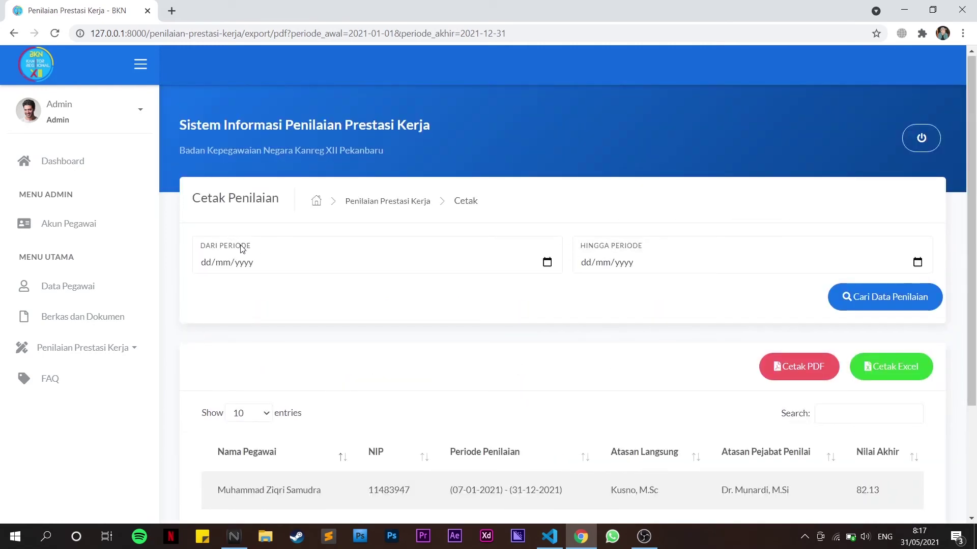
{"action": "scroll", "coordinate": [475, 258], "scroll_direction": "down", "scroll_amount": 3}
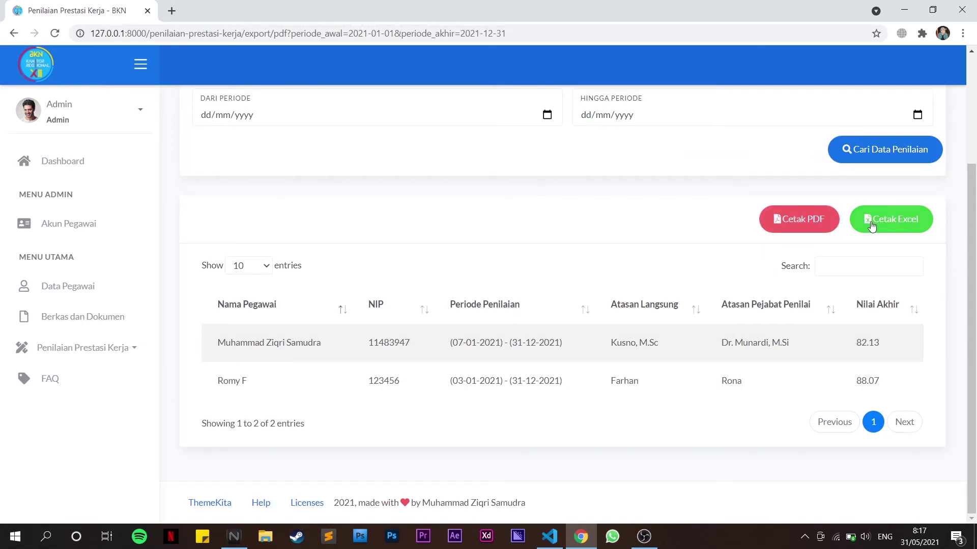
{"action": "left_click", "coordinate": [791, 230]}
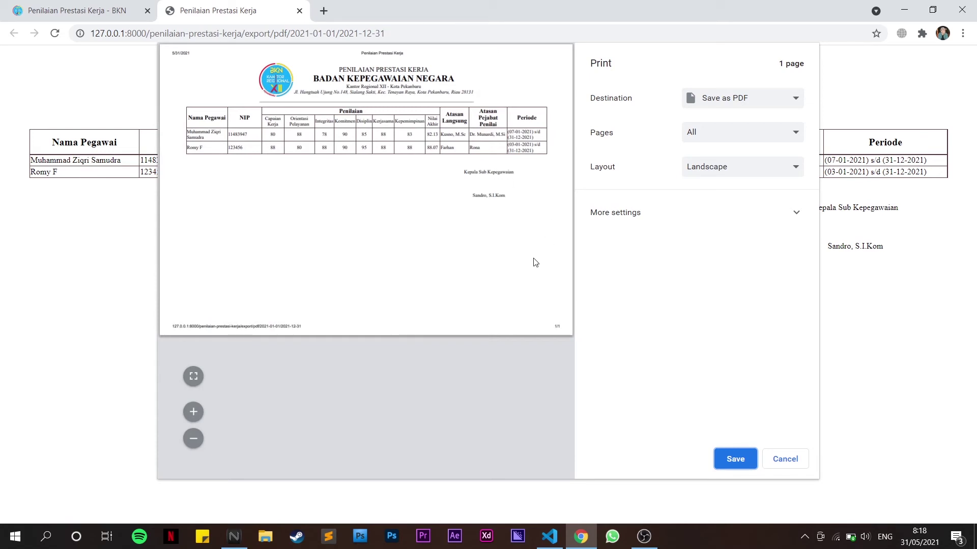
Close the PDF preview, download the results as an Excel xlsx file, and collapse the assessment menu
{"action": "left_click", "coordinate": [300, 11]}
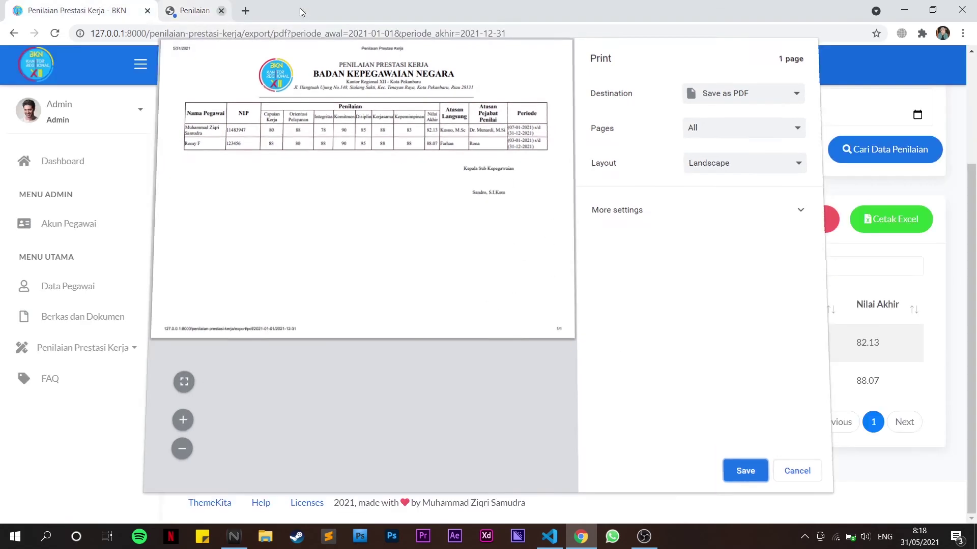
{"action": "left_click", "coordinate": [905, 223]}
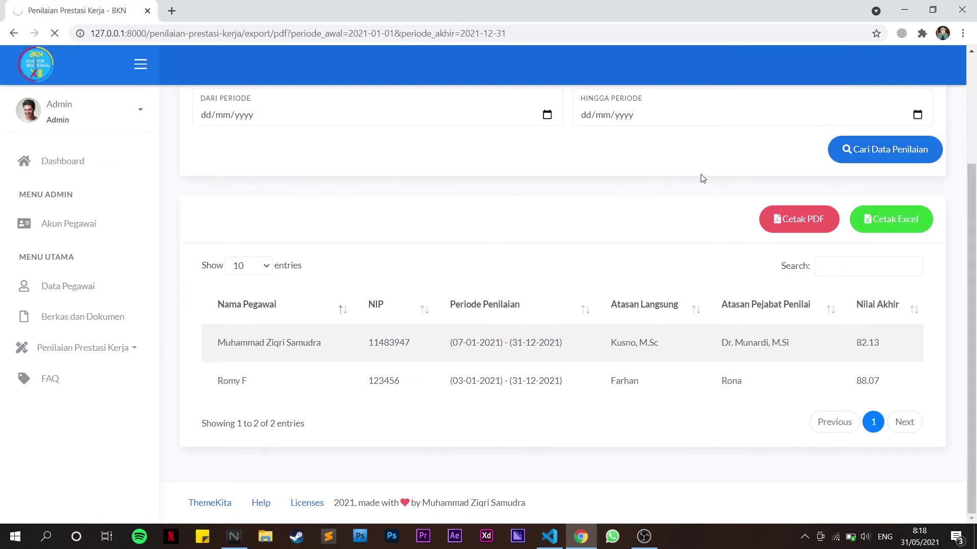
{"action": "scroll", "coordinate": [702, 178], "scroll_direction": "up", "scroll_amount": 2}
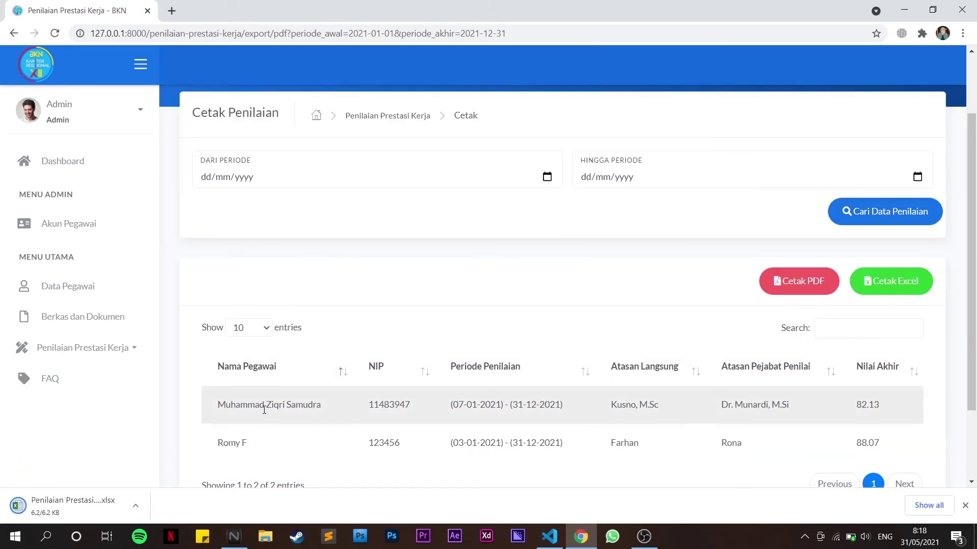
{"action": "left_click", "coordinate": [94, 503]}
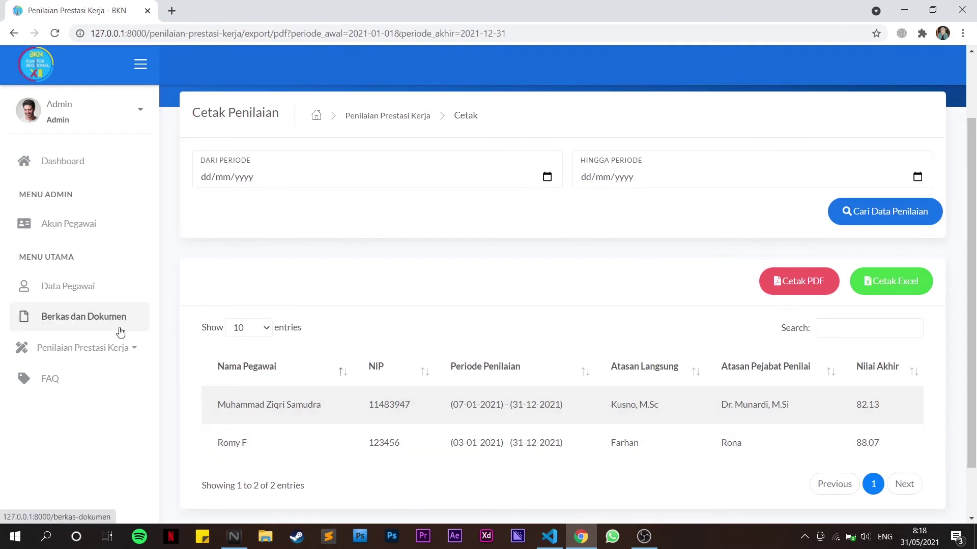
{"action": "left_click", "coordinate": [102, 357]}
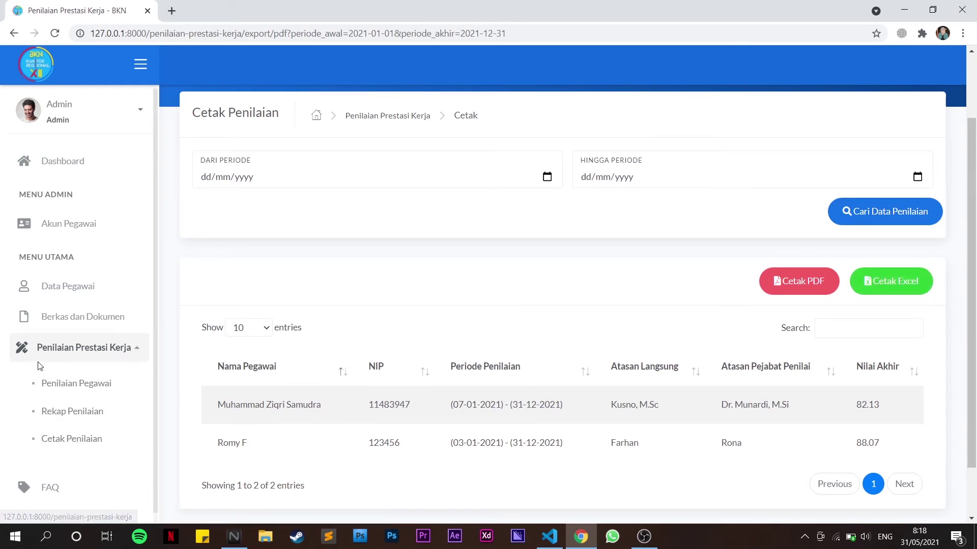
{"action": "left_click", "coordinate": [68, 348]}
Log out of the admin account via the power button and confirm the logout alert
{"action": "scroll", "coordinate": [606, 155], "scroll_direction": "up", "scroll_amount": 2}
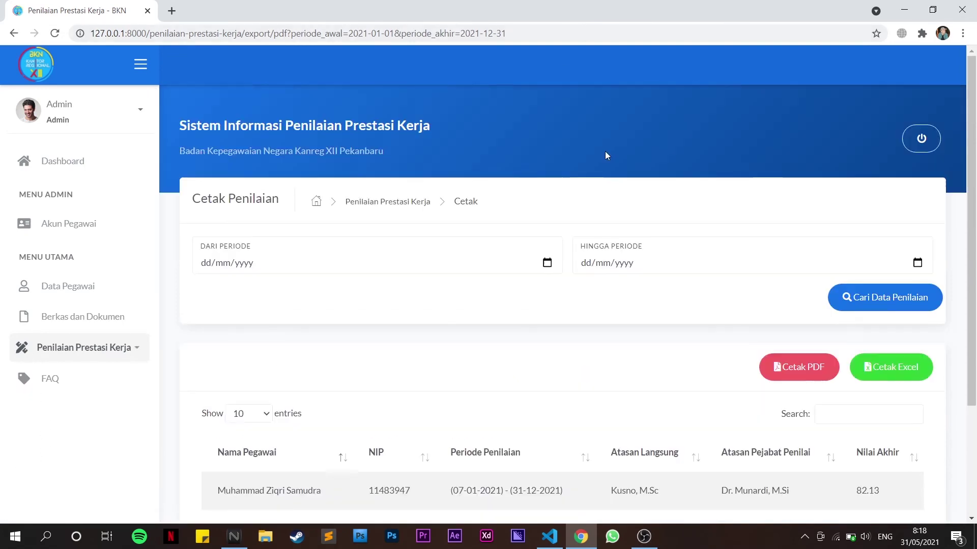
{"action": "left_click", "coordinate": [919, 142]}
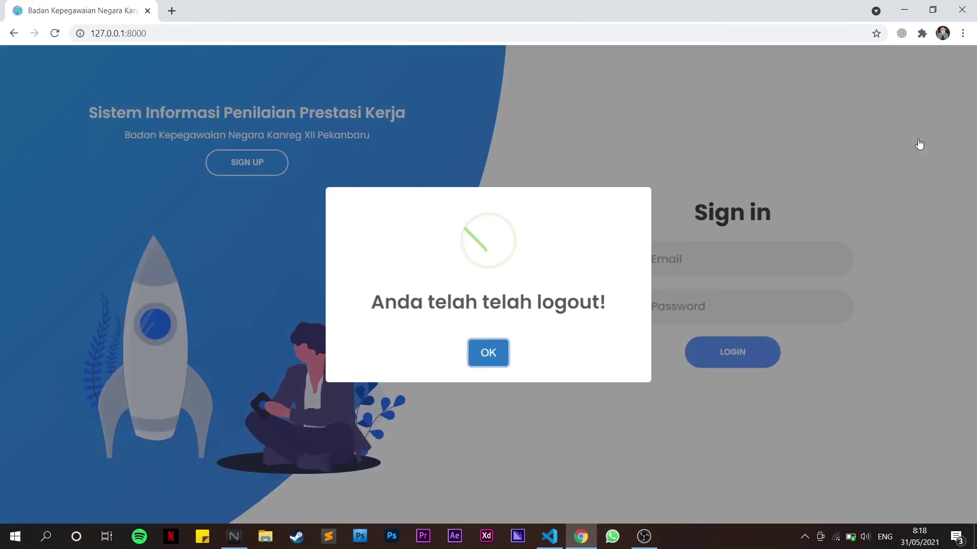
{"action": "left_click", "coordinate": [475, 359]}
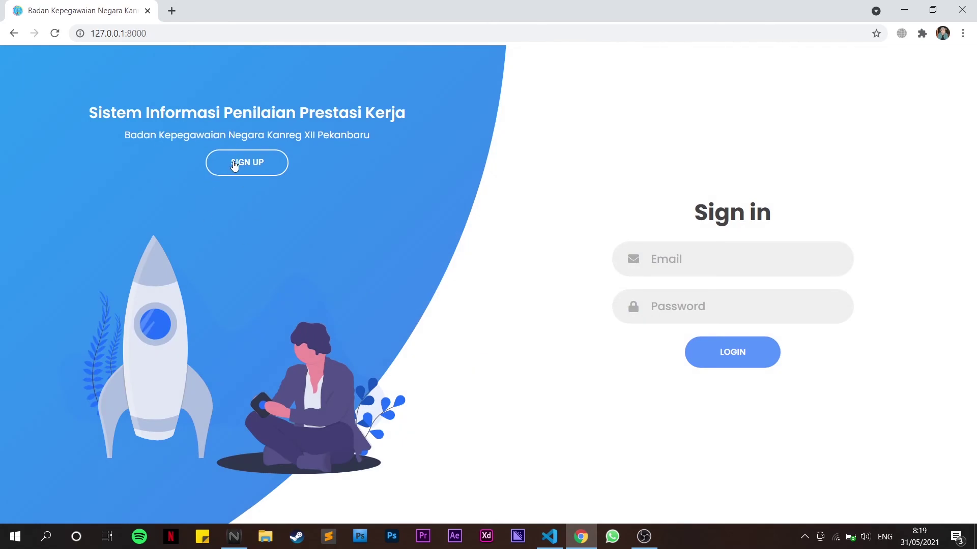
Switch to the Sign up form and clear the browser's autofill suggestions from the full-name field
{"action": "left_click", "coordinate": [216, 167]}
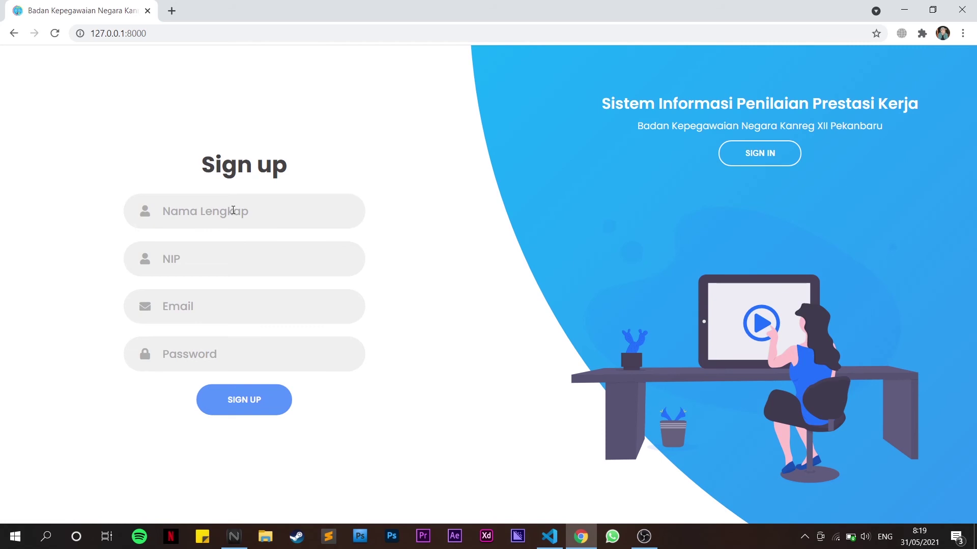
{"action": "left_click", "coordinate": [231, 208]}
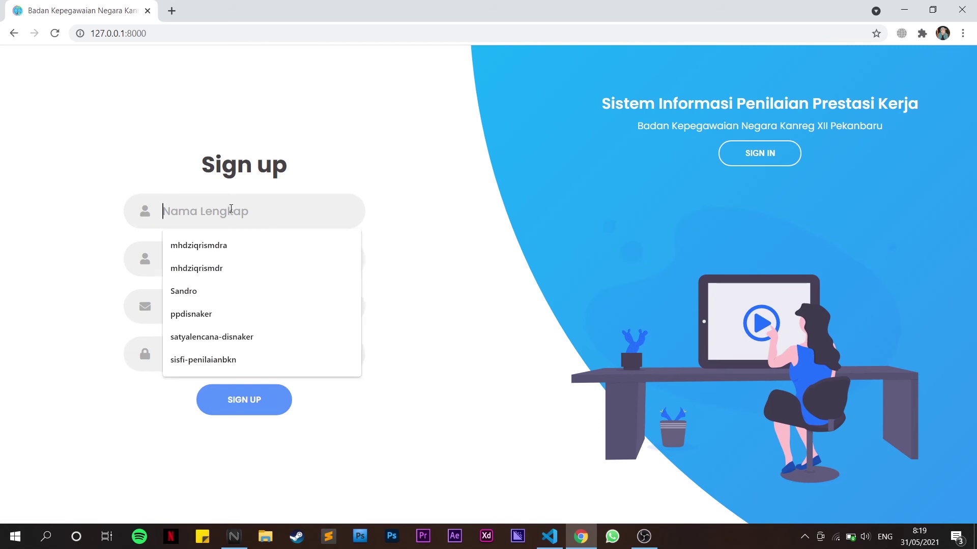
{"action": "left_click", "coordinate": [126, 253]}
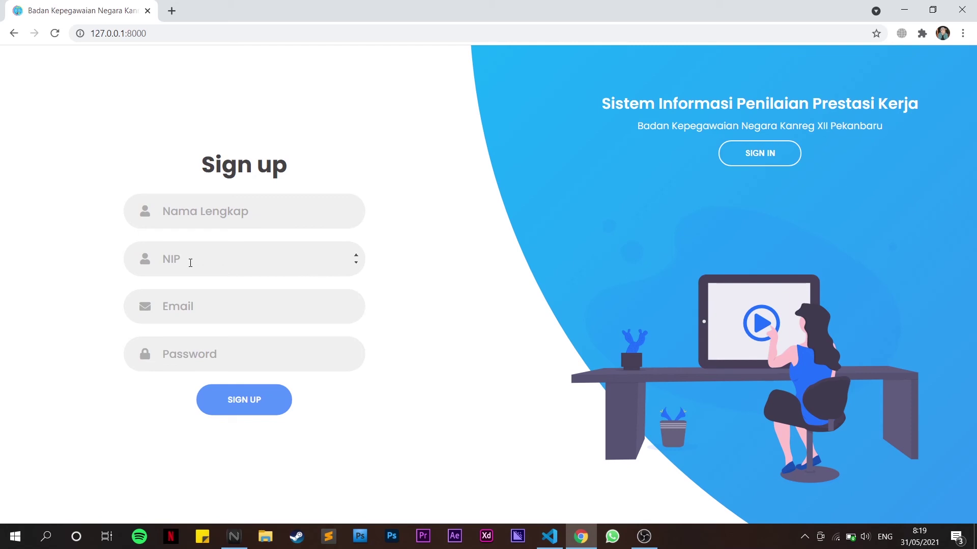
{"action": "left_click", "coordinate": [229, 216]}
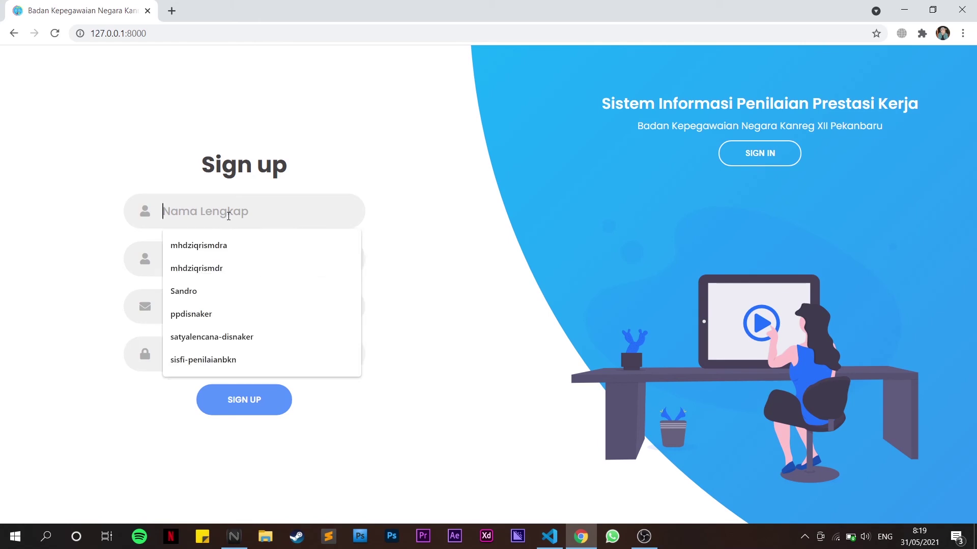
{"action": "left_click", "coordinate": [101, 243]}
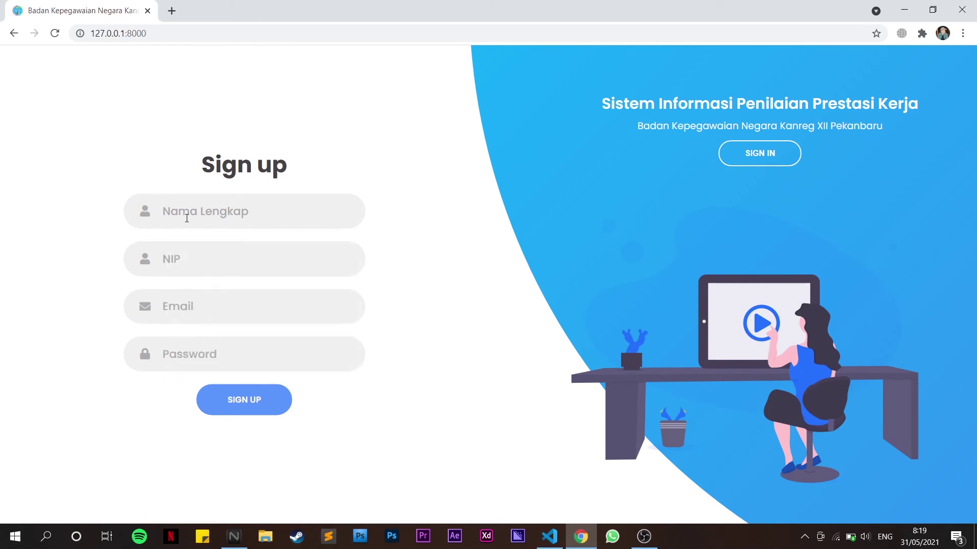
{"action": "left_click", "coordinate": [187, 219]}
{"action": "left_click", "coordinate": [110, 225]}
{"action": "left_click", "coordinate": [178, 222]}
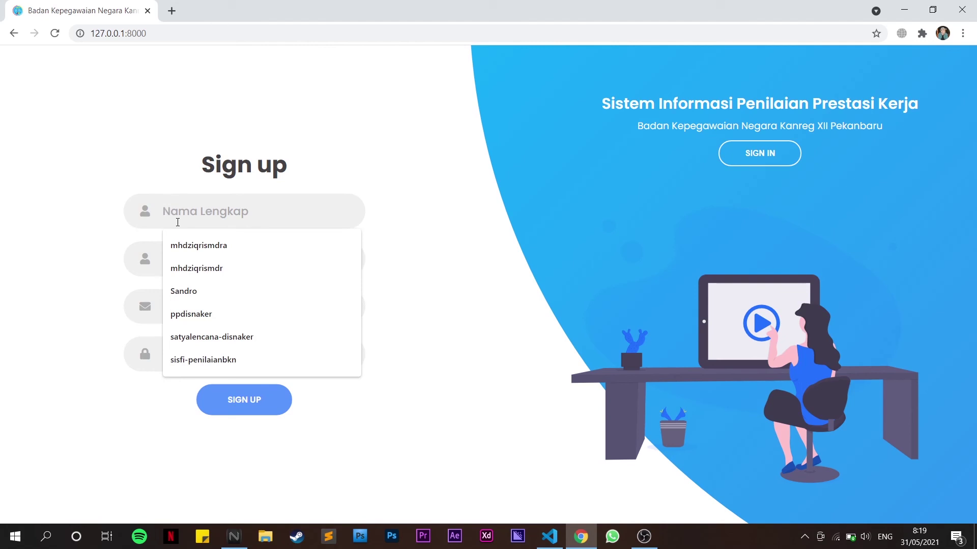
Fill in the employee's name, NIP, e-mail and password, then submit the sign-up form
{"action": "type", "text": "Romy F"}
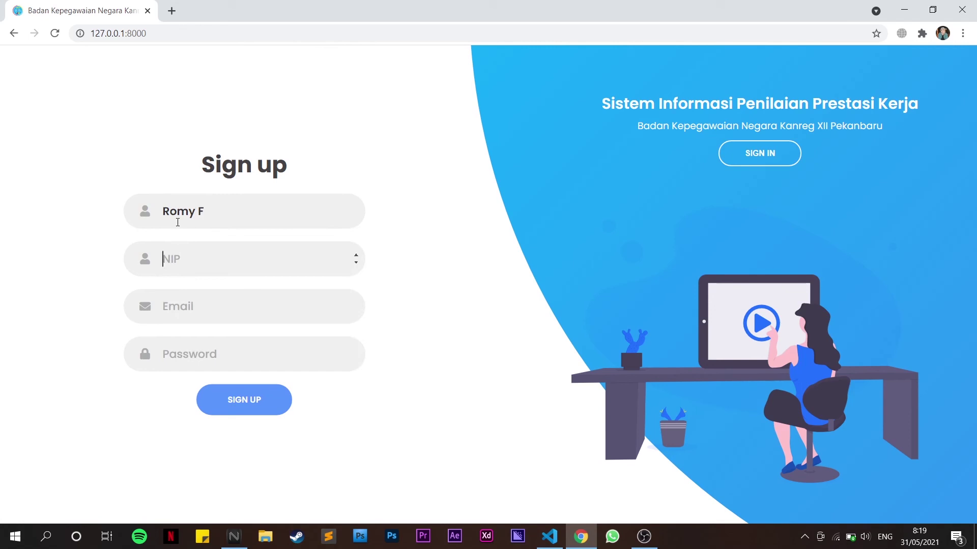
{"action": "key", "text": "Tab"}
{"action": "type", "text": "4354632"}
{"action": "key", "text": "Tab"}
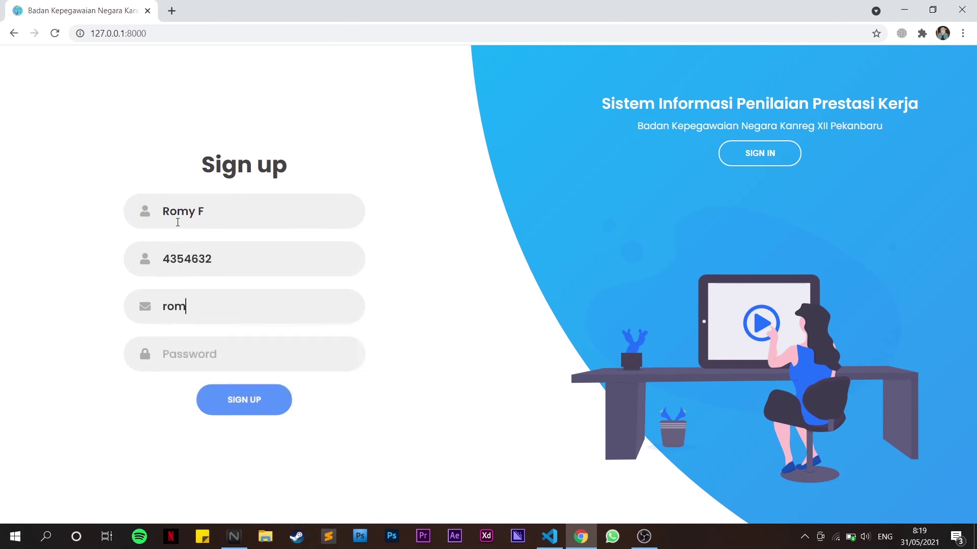
{"action": "key", "text": "Tab"}
{"action": "type", "text": "12"}
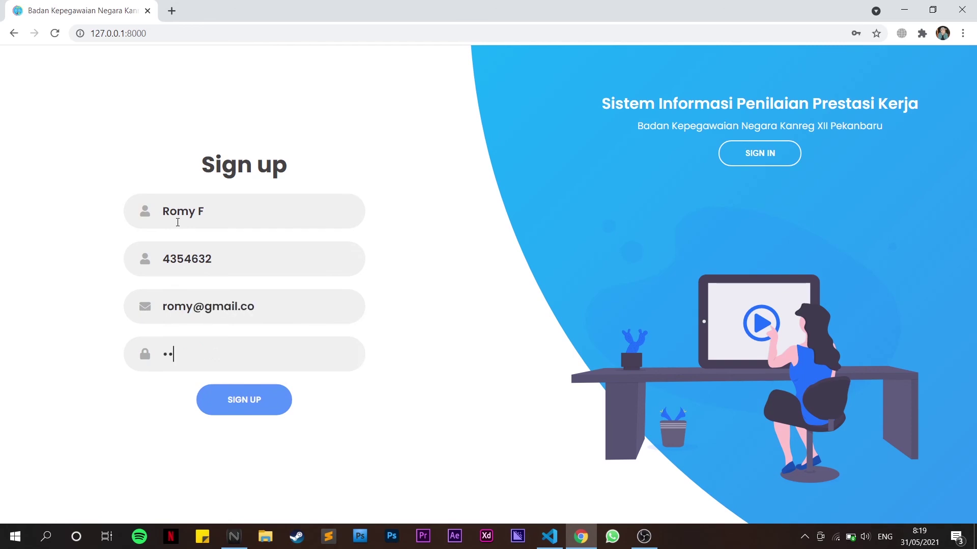
{"action": "type", "text": "34"}
{"action": "left_click", "coordinate": [270, 301]}
{"action": "type", "text": "m"}
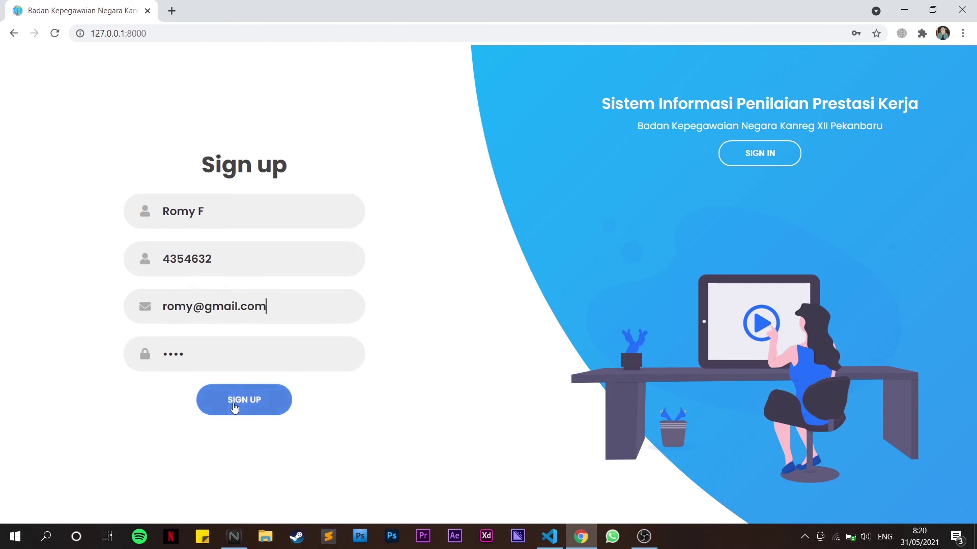
{"action": "left_click", "coordinate": [234, 407]}
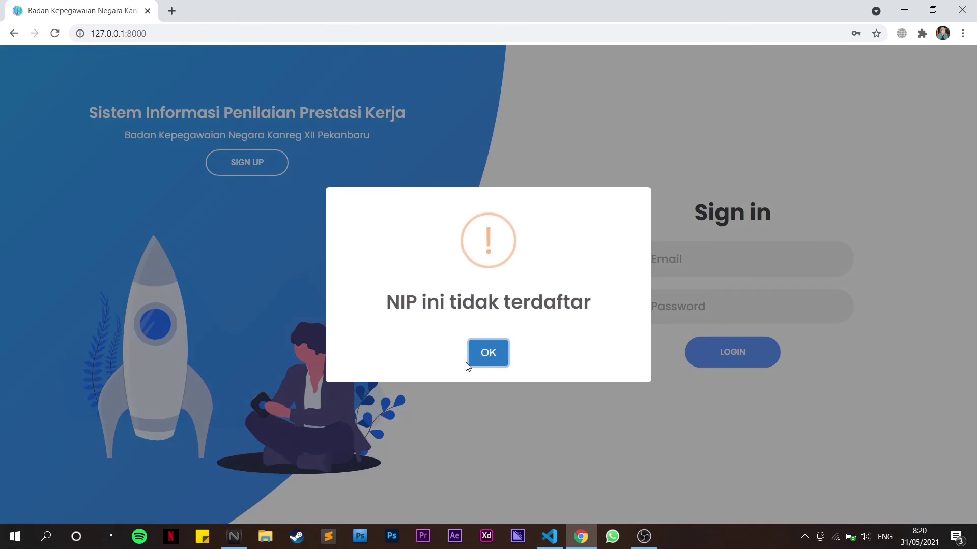
Dismiss the unregistered-NIP alert and resubmit the sign-up with a different NIP, e-mail and password
{"action": "left_click", "coordinate": [484, 360]}
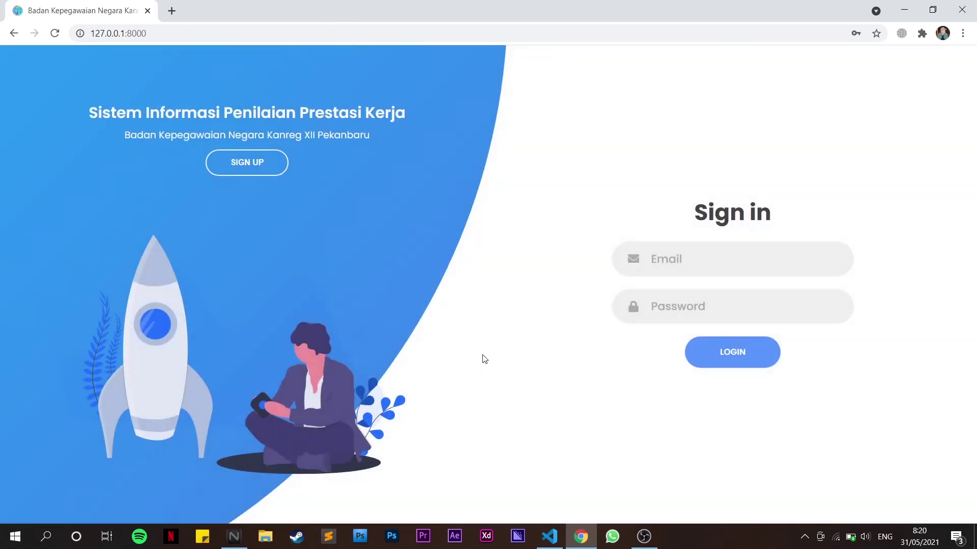
{"action": "left_click", "coordinate": [255, 159]}
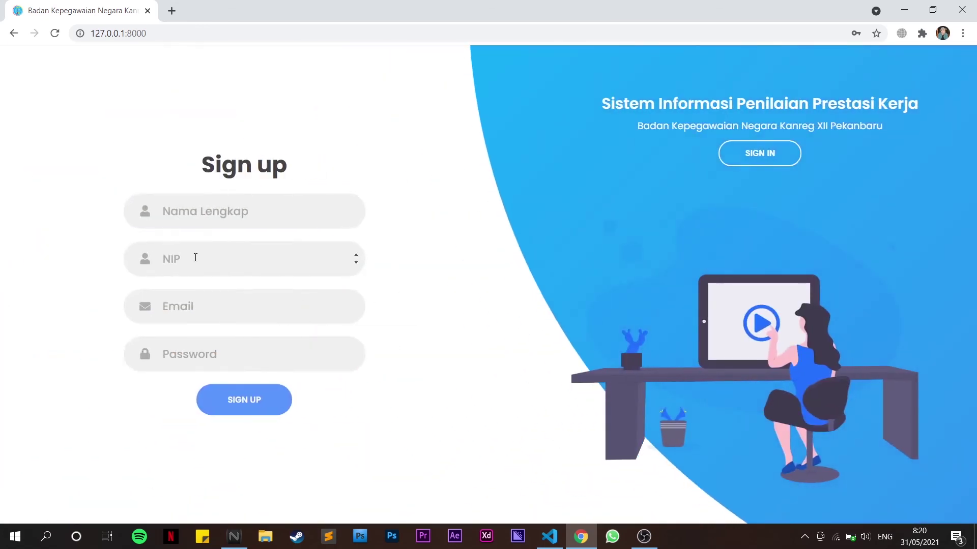
{"action": "left_click", "coordinate": [185, 209]}
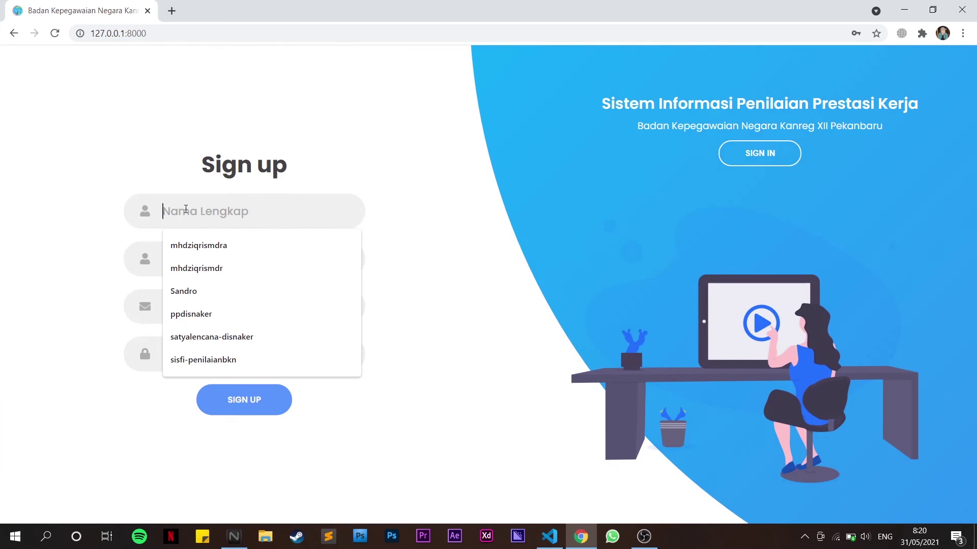
{"action": "type", "text": "Romy F"}
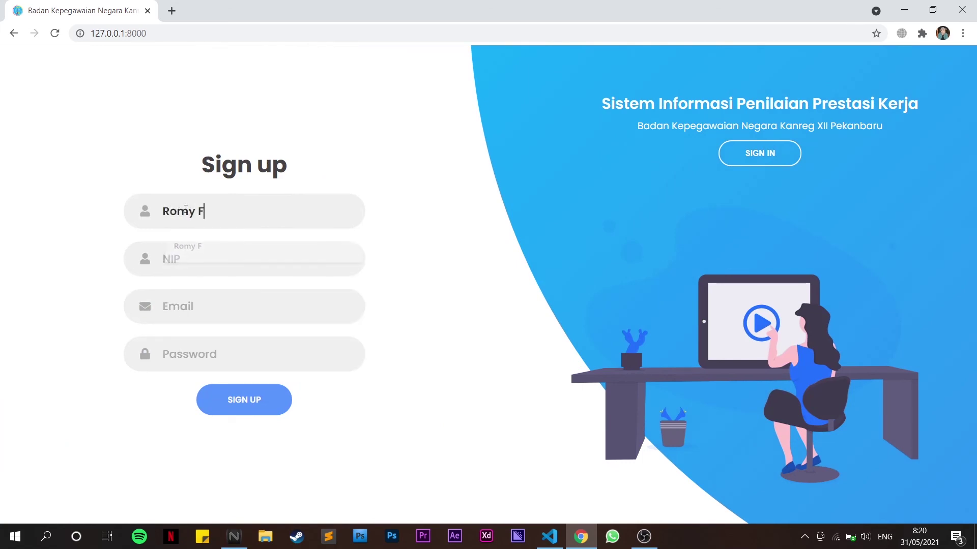
{"action": "key", "text": "Tab"}
{"action": "type", "text": "123456"}
{"action": "key", "text": "Tab"}
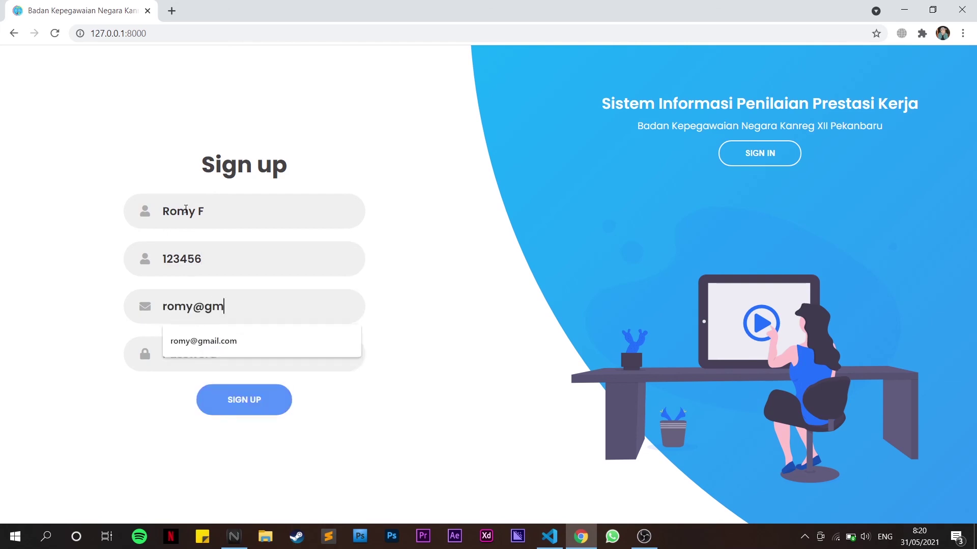
{"action": "key", "text": "Tab"}
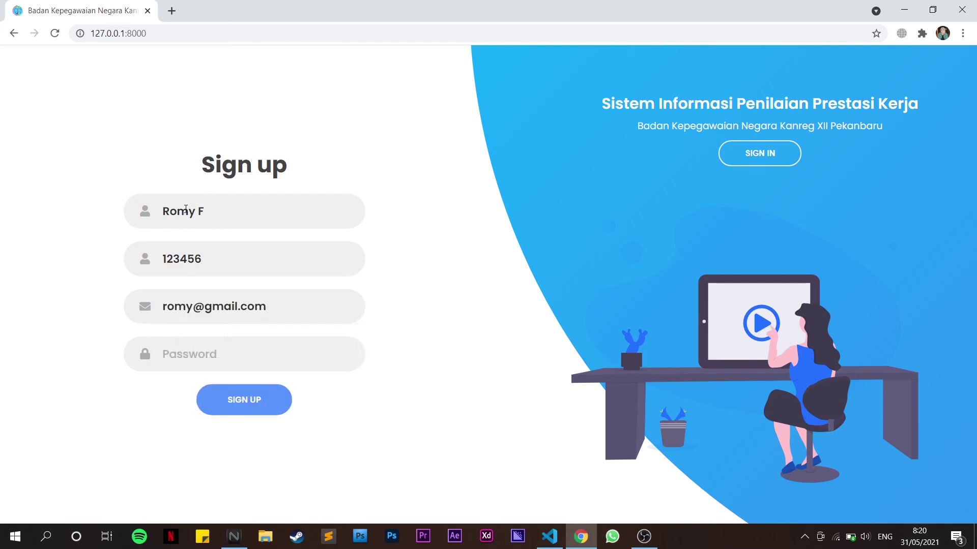
{"action": "type", "text": "123"}
{"action": "key", "text": "BackSpace"}
{"action": "type", "text": "34"}
{"action": "left_click", "coordinate": [284, 406]}
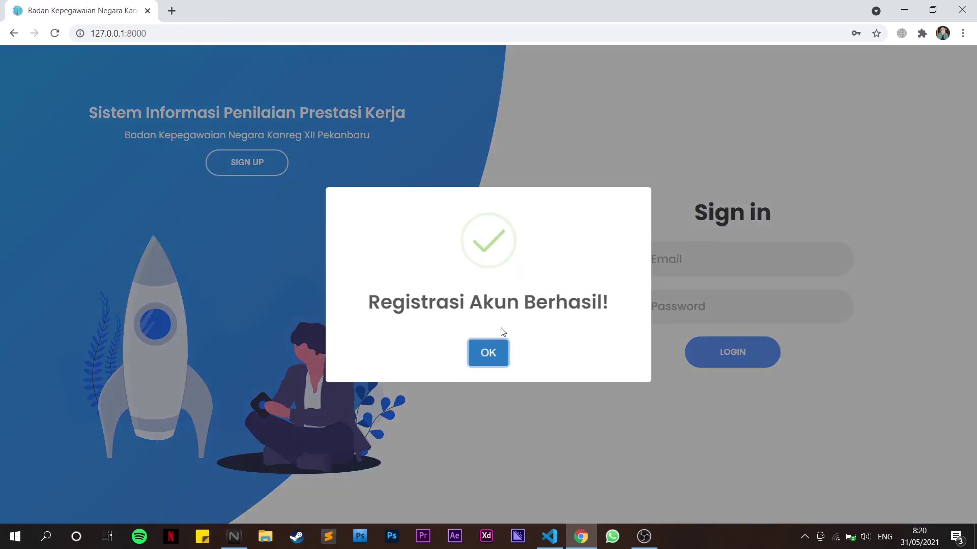
Dismiss the registration message and sign in with the employee's saved email and password
{"action": "left_click", "coordinate": [487, 358]}
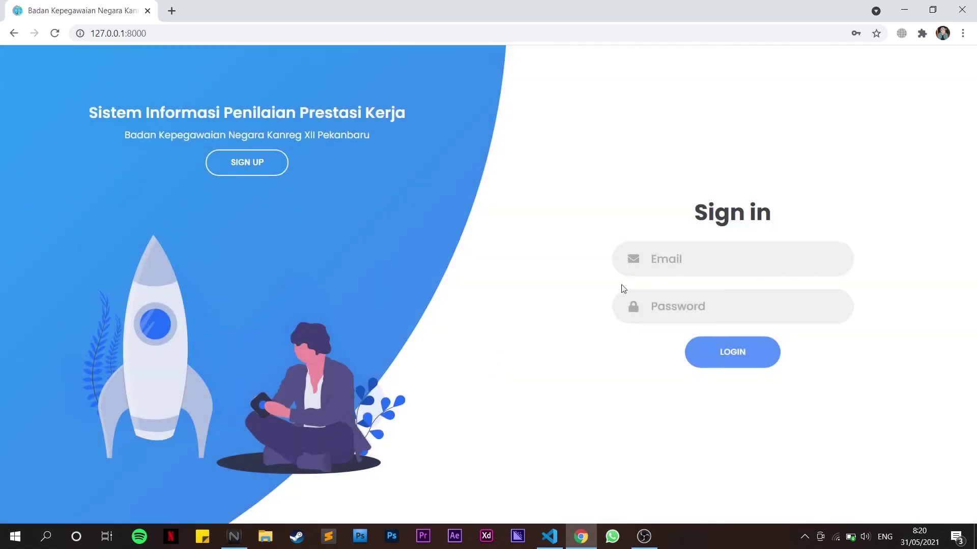
{"action": "left_click", "coordinate": [672, 259]}
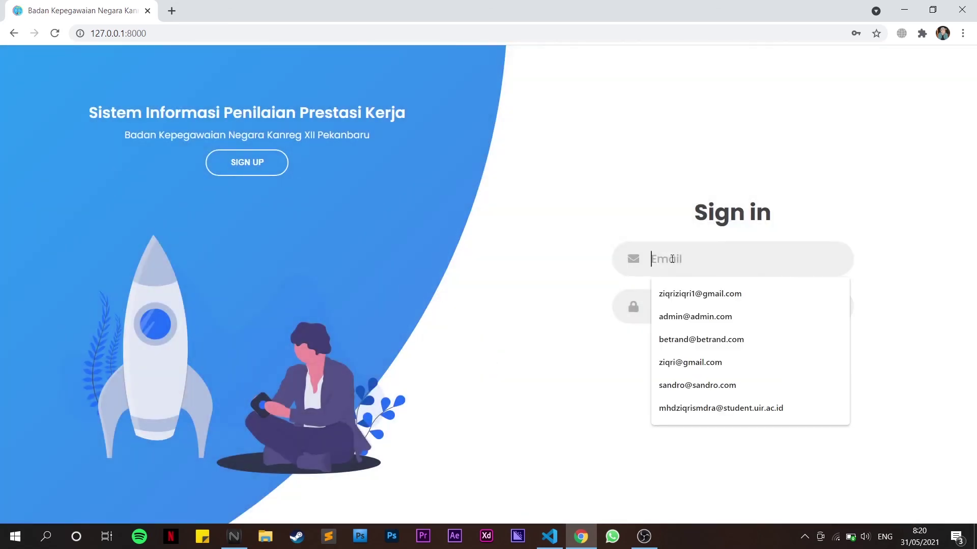
{"action": "type", "text": "rom"}
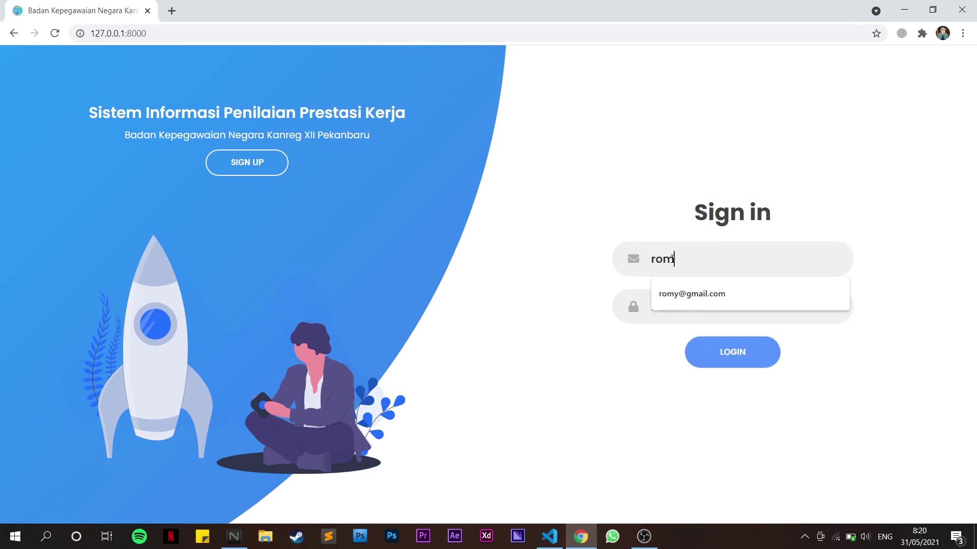
{"action": "key", "text": "Down"}
{"action": "key", "text": "Tab"}
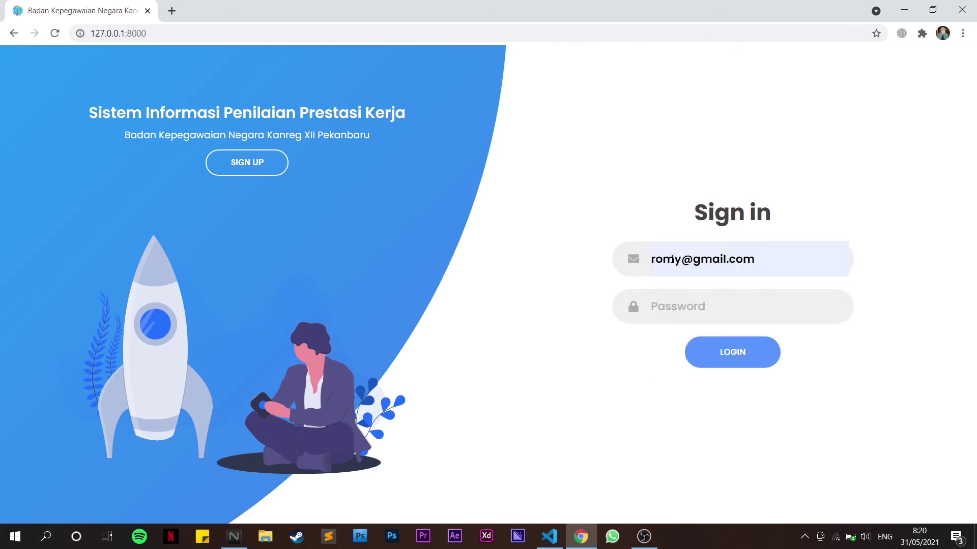
{"action": "type", "text": "12345"}
{"action": "key", "text": "Return"}
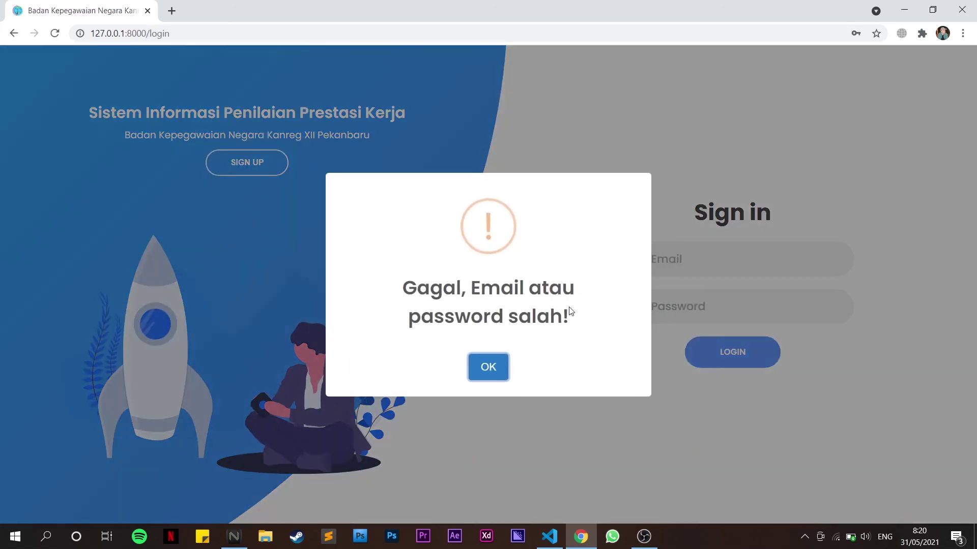
After the wrong email or password error, sign in again with the saved email and corrected password
{"action": "left_click", "coordinate": [499, 371]}
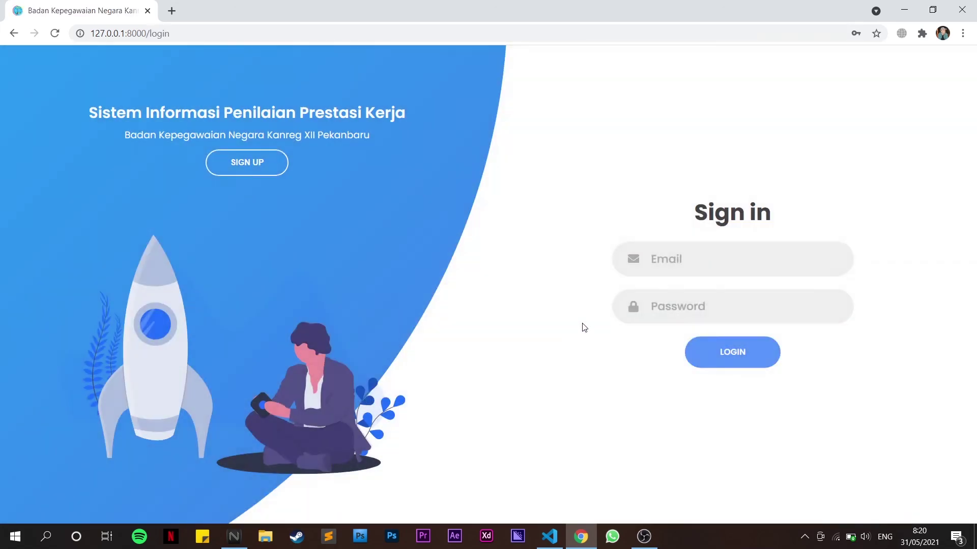
{"action": "left_click", "coordinate": [670, 270]}
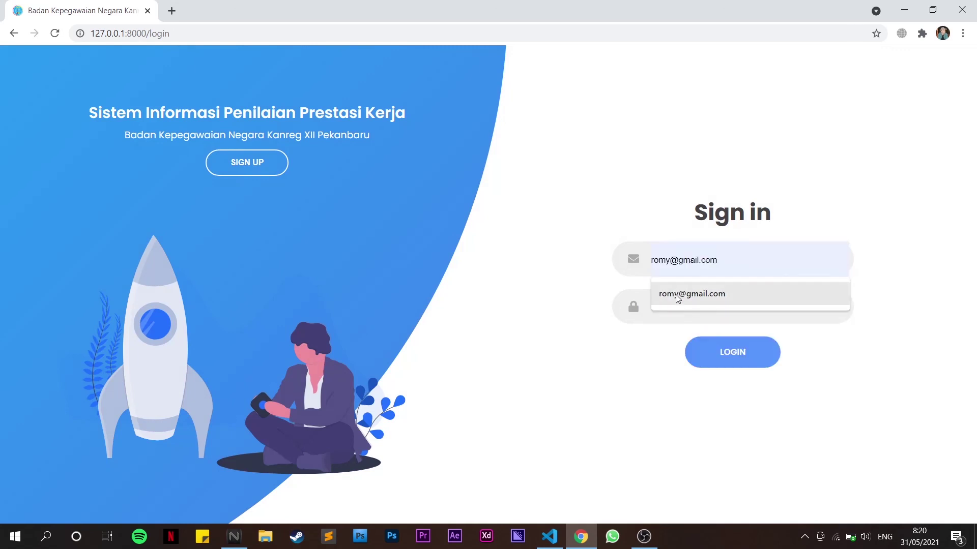
{"action": "left_click", "coordinate": [677, 297]}
{"action": "left_click", "coordinate": [677, 296]}
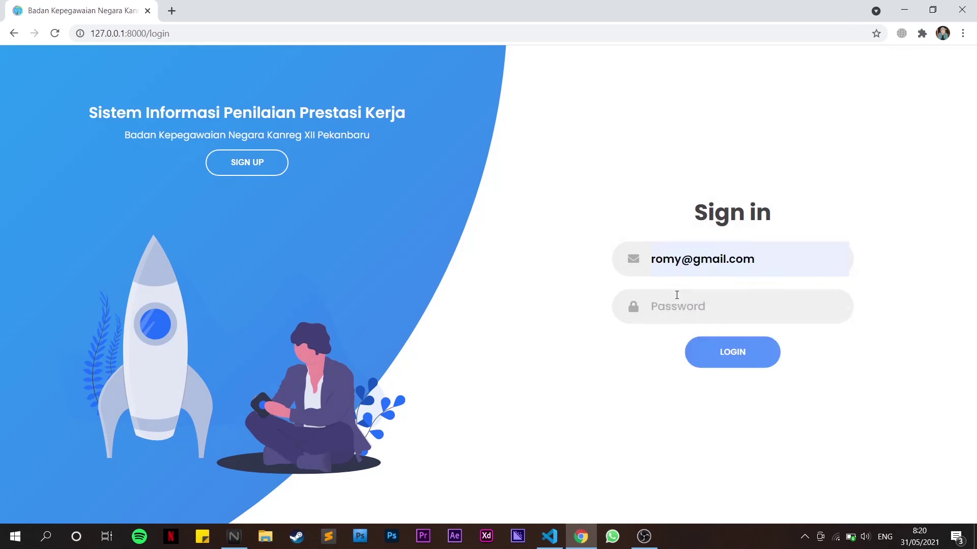
{"action": "type", "text": "1234"}
{"action": "key", "text": "Return"}
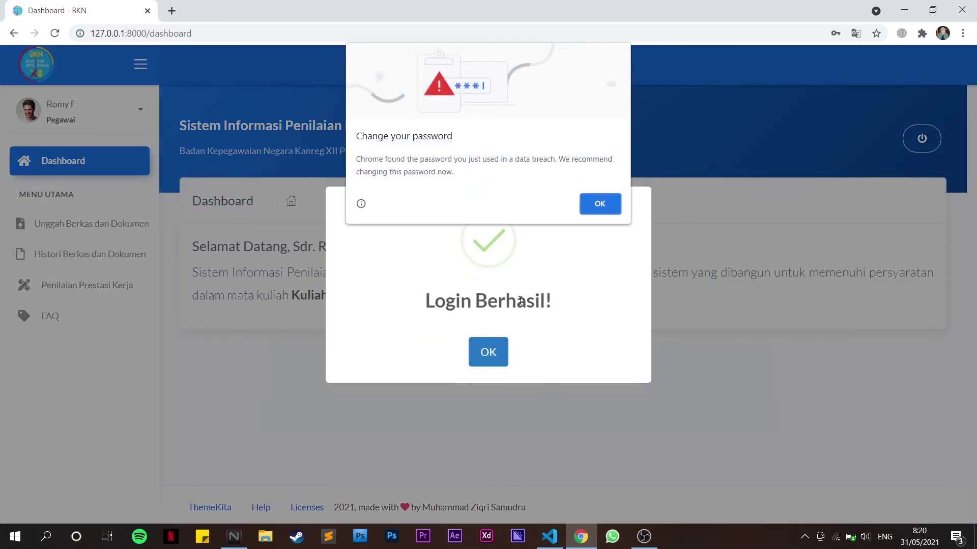
Close the password warning and Login Berhasil! popup, then log the employee out of the dashboard
{"action": "left_click", "coordinate": [590, 206]}
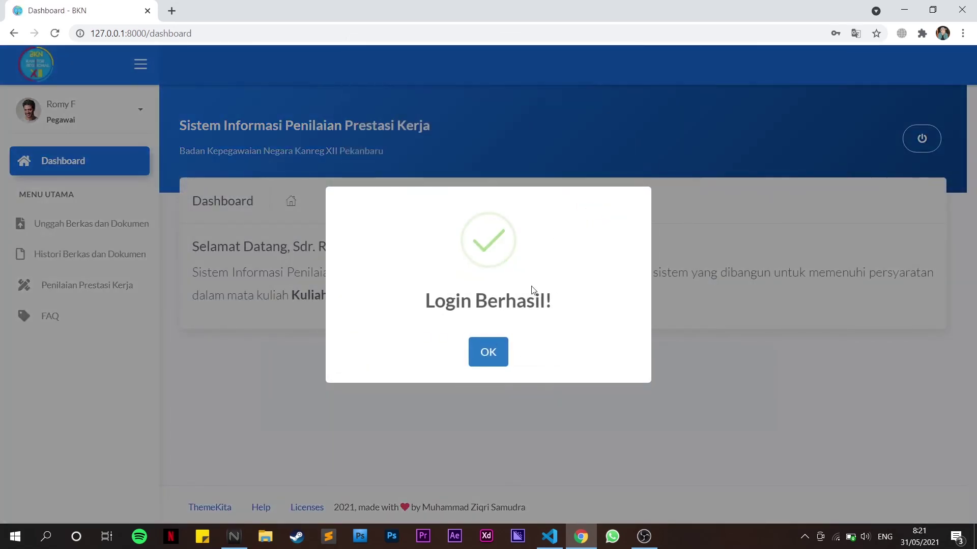
{"action": "left_click", "coordinate": [491, 361]}
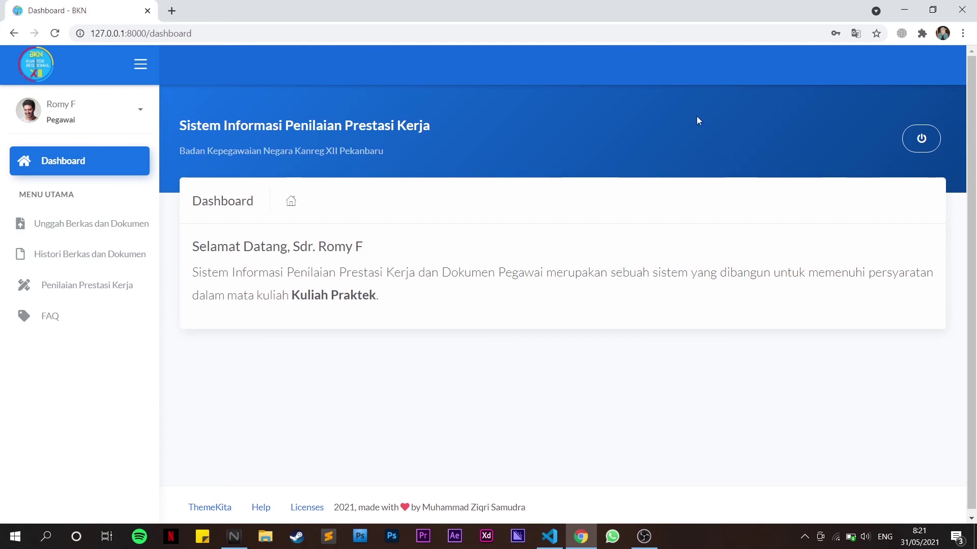
{"action": "left_click", "coordinate": [933, 149]}
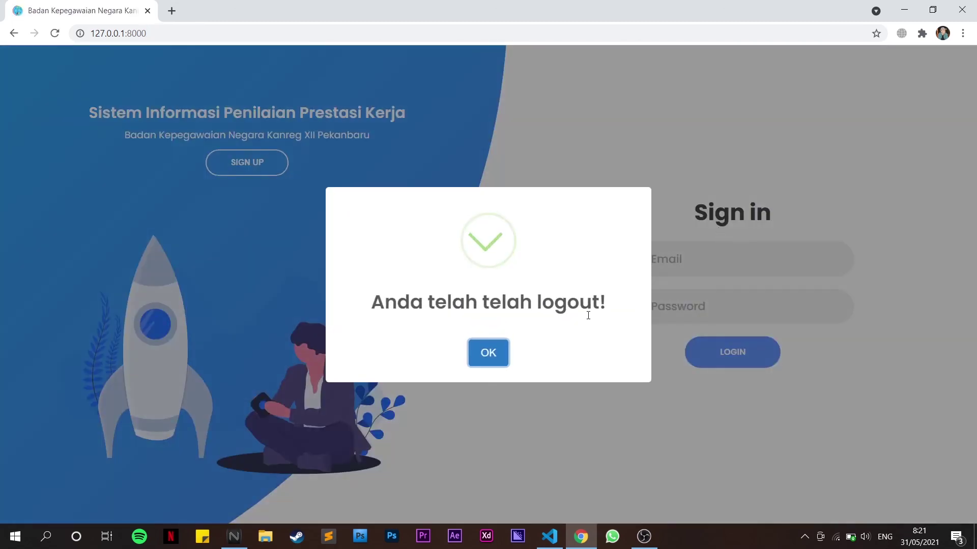
{"action": "left_click", "coordinate": [495, 351]}
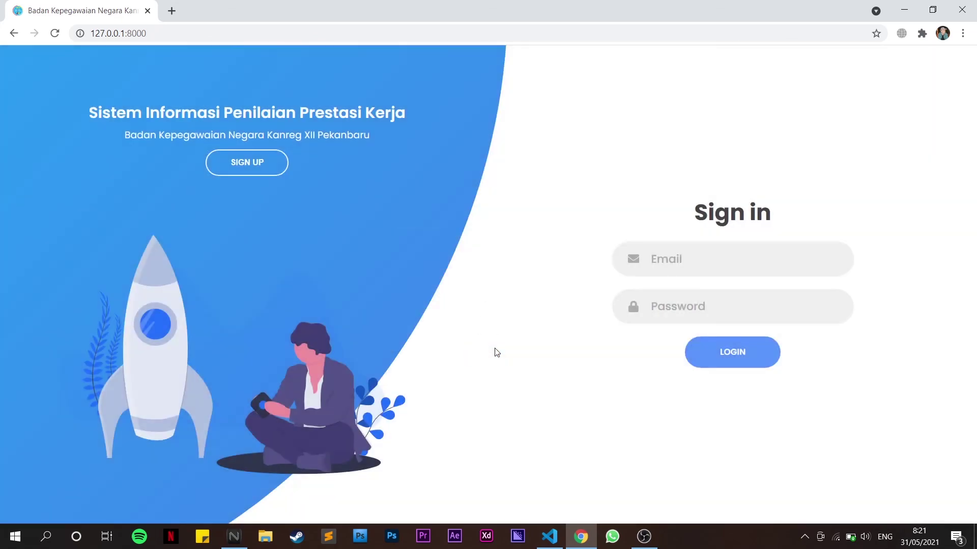